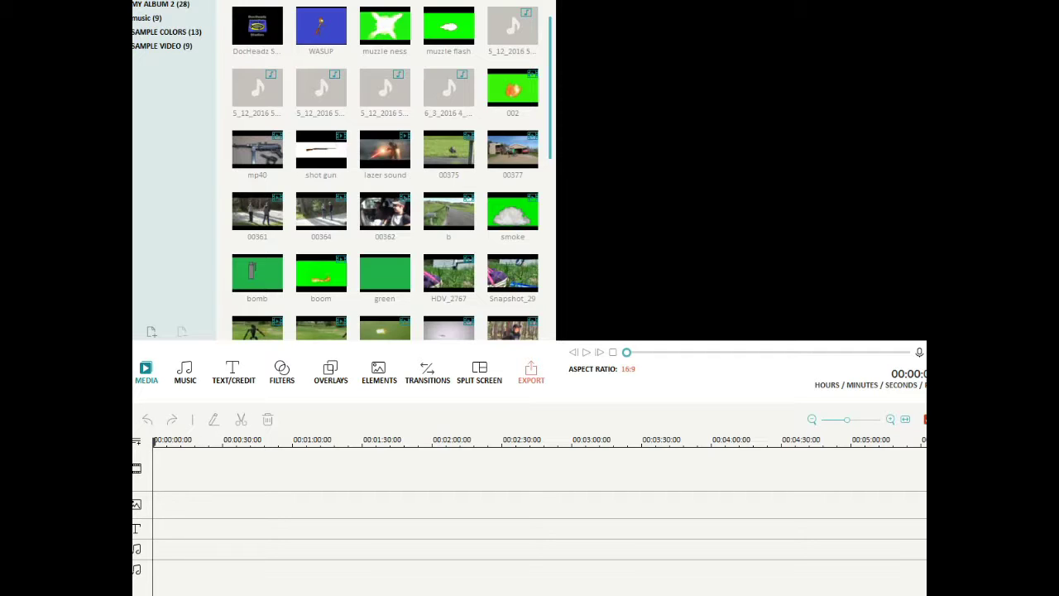
# Step: Find the mp4 clip in the music album and place it at the start of the video track
pyautogui.scroll(-10, 392, 172)
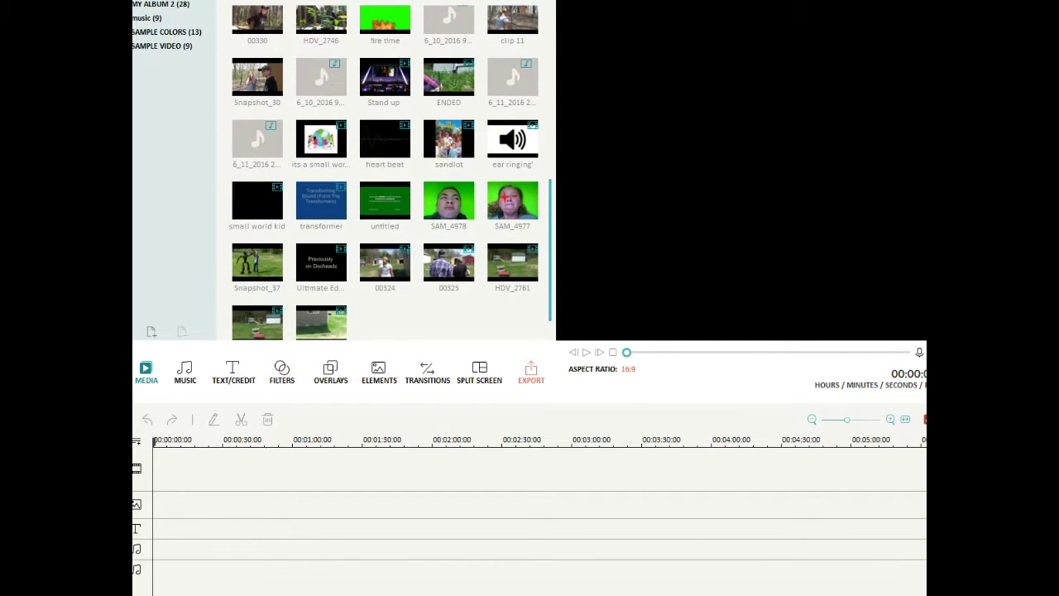
pyautogui.scroll(-1, 392, 173)
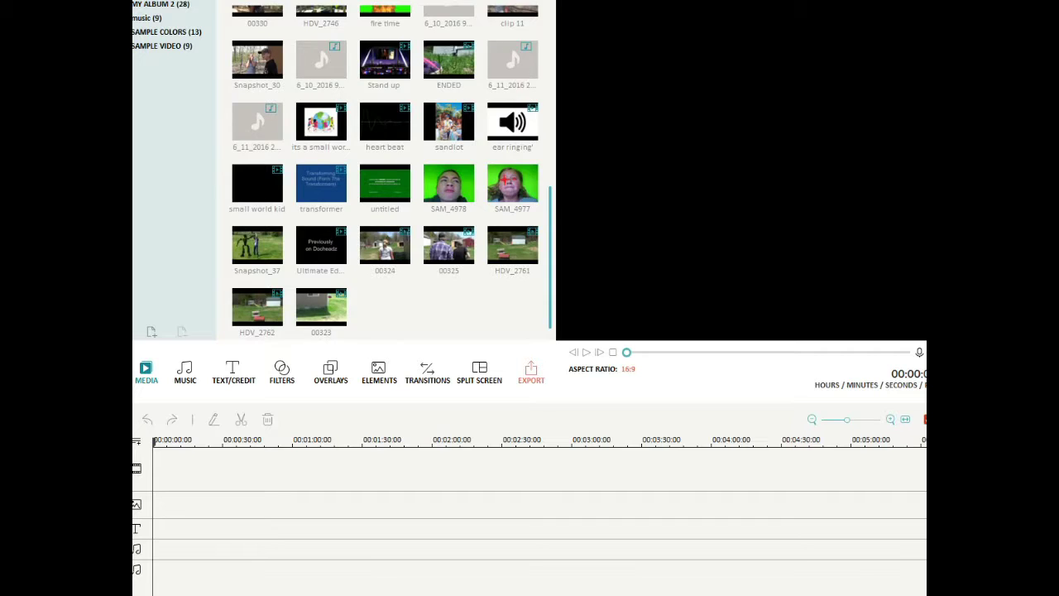
pyautogui.scroll(8, 390, 172)
pyautogui.click(161, 5)
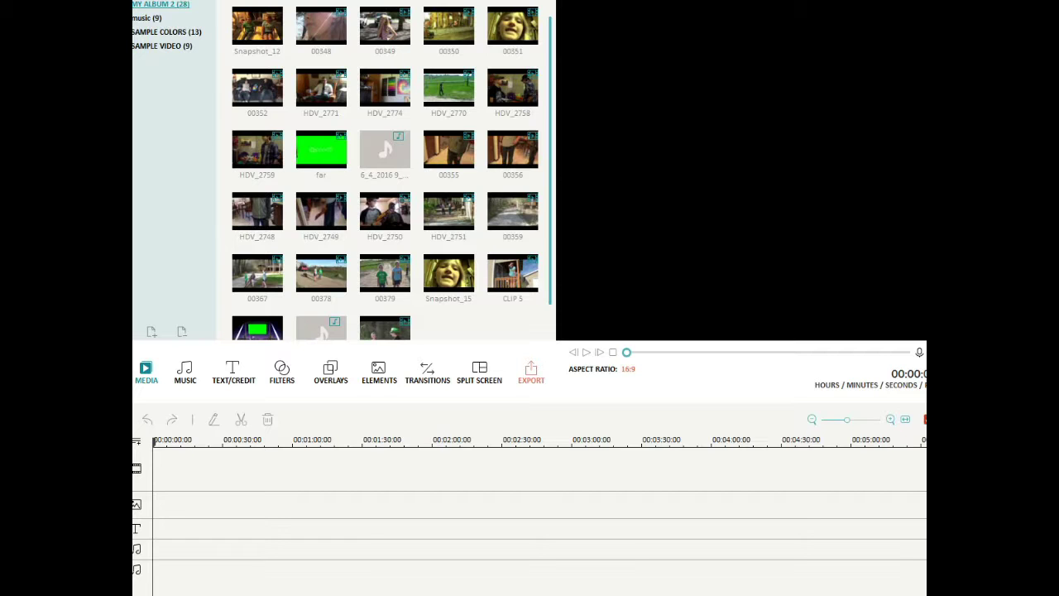
pyautogui.scroll(-1, 391, 172)
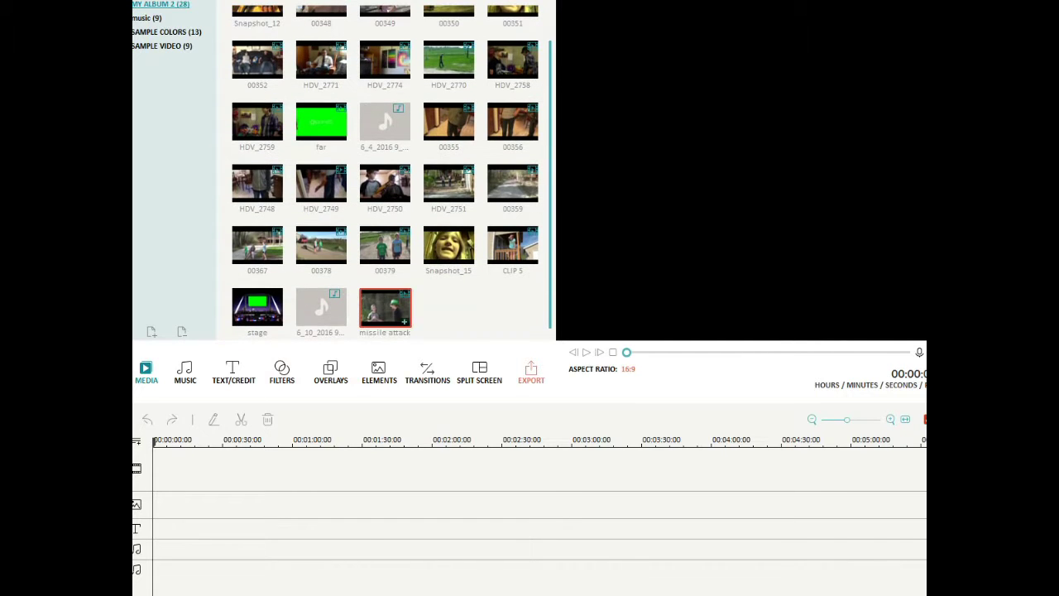
pyautogui.click(147, 19)
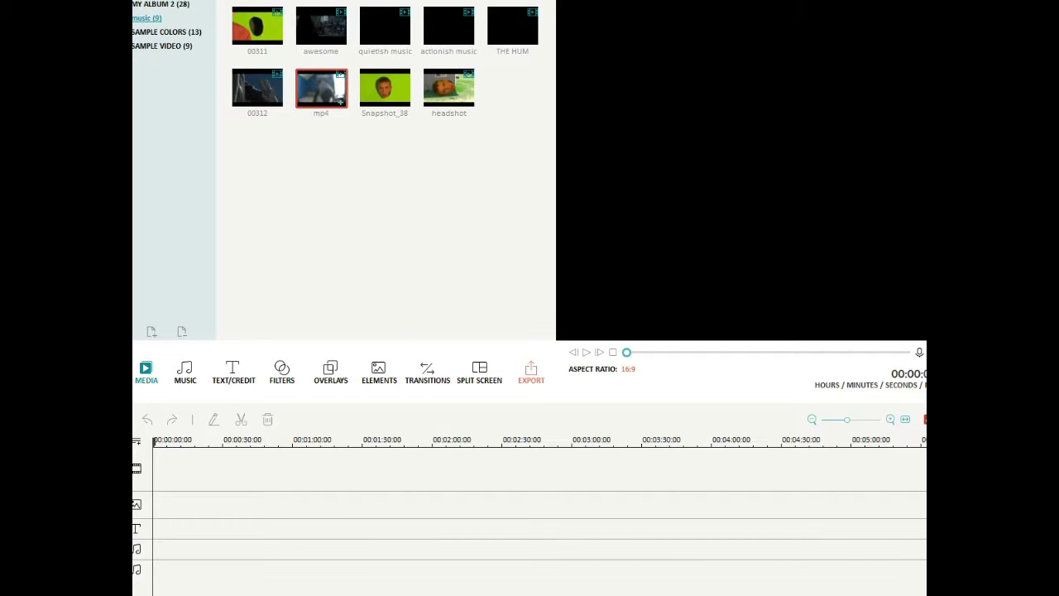
pyautogui.moveTo(321, 87); pyautogui.dragTo(173, 469)
pyautogui.press('space')
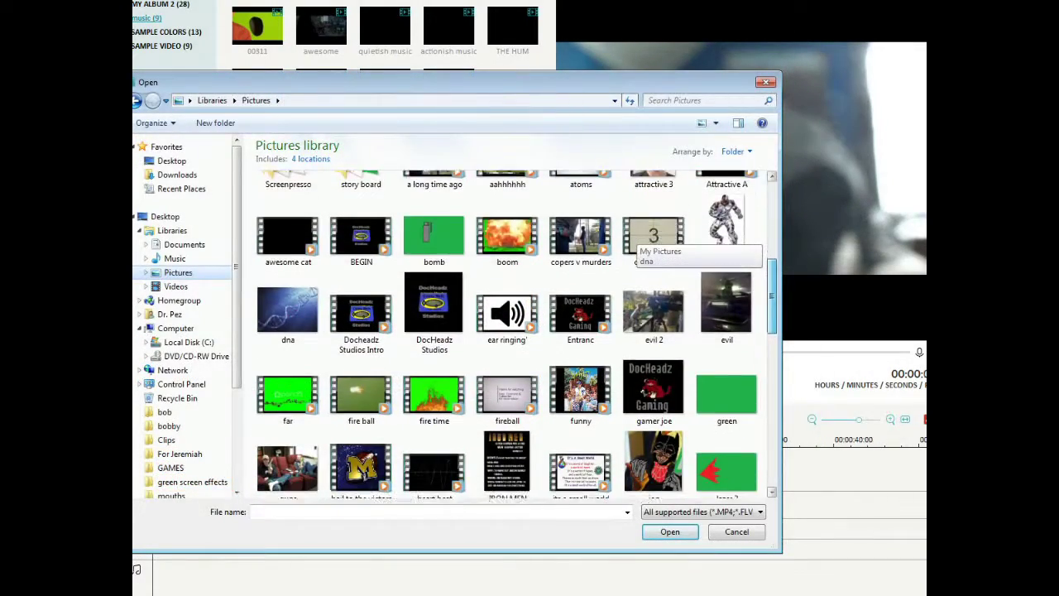
# Step: Import the images lazer 4, lazer again and lazer new from the Pictures library into the music album
pyautogui.scroll(-3, 513, 331)
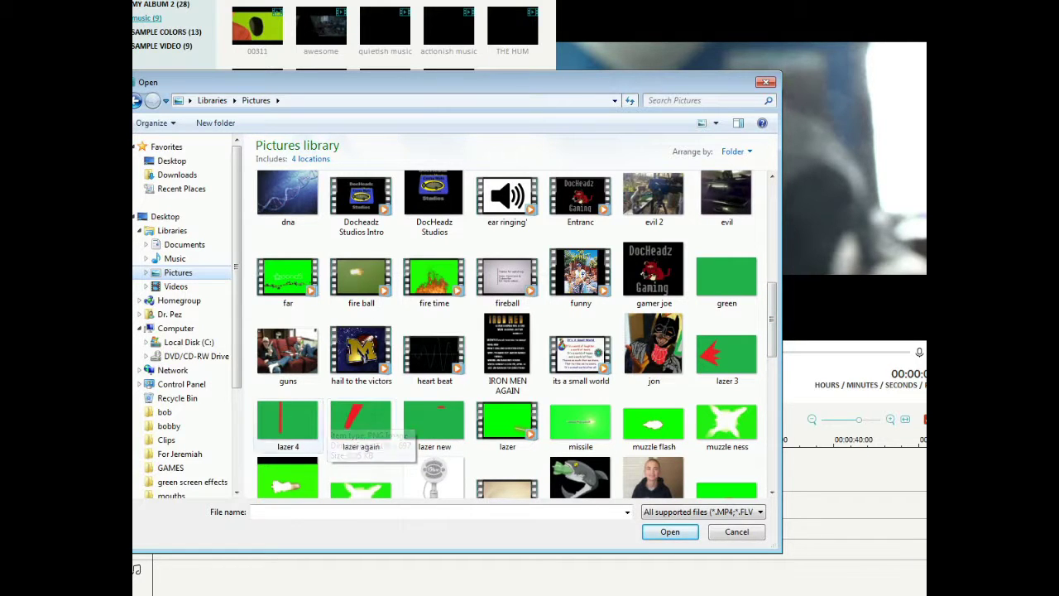
pyautogui.moveTo(249, 421); pyautogui.dragTo(439, 426)
pyautogui.click(665, 532)
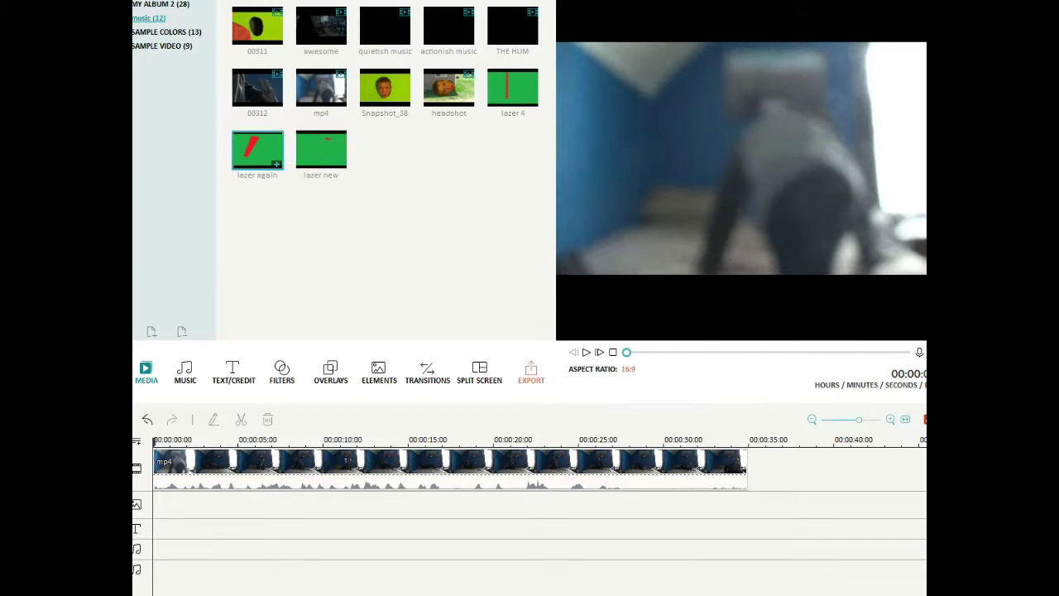
# Step: Add the lazer again image to the overlay track and key out its green background with Chroma Key at intensity 68
pyautogui.click(256, 149)
pyautogui.click(316, 148)
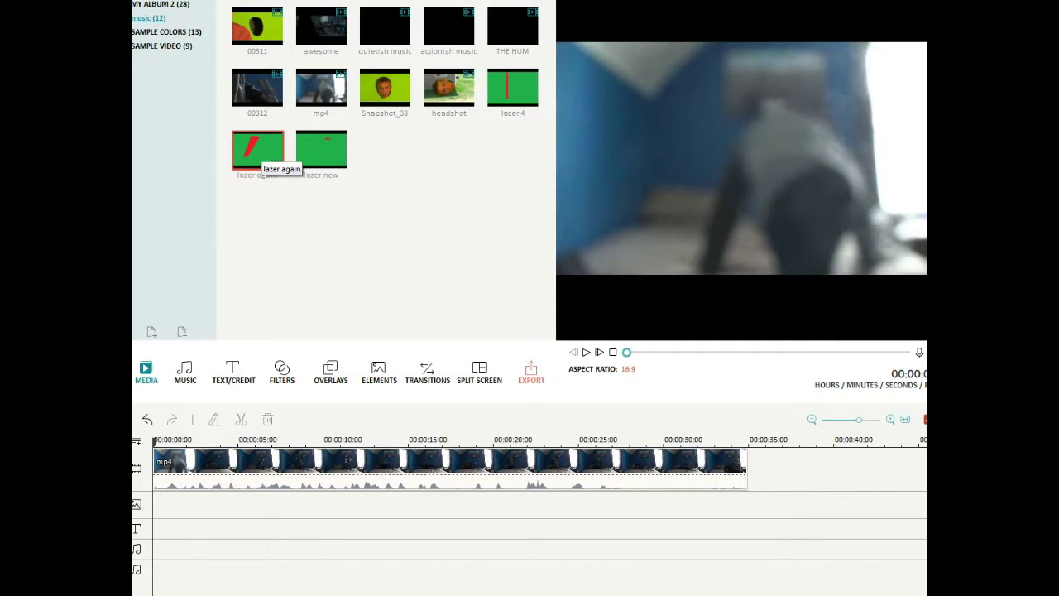
pyautogui.moveTo(261, 149); pyautogui.dragTo(218, 505)
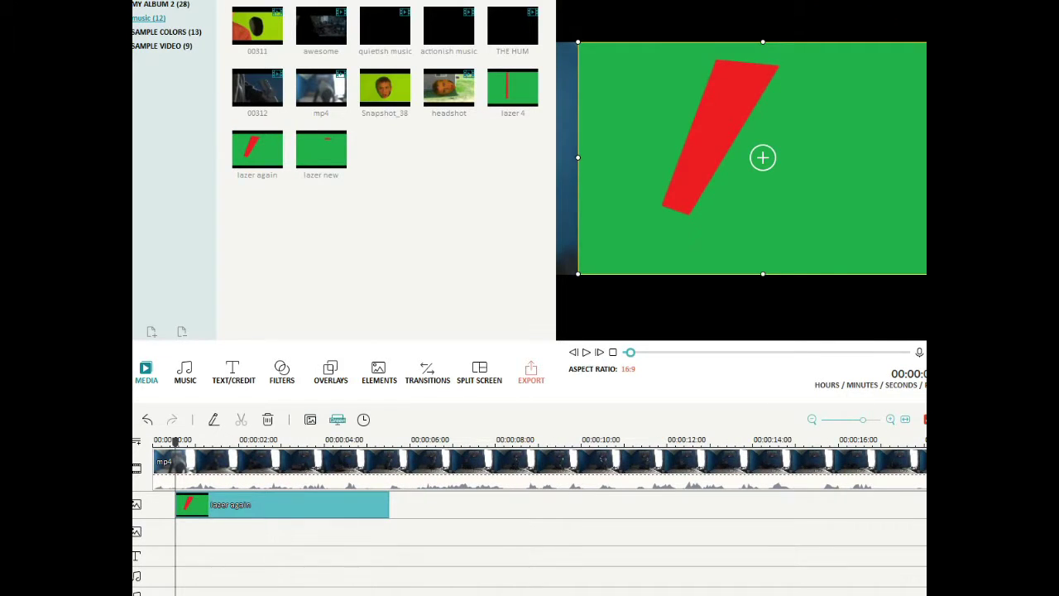
pyautogui.click(337, 419)
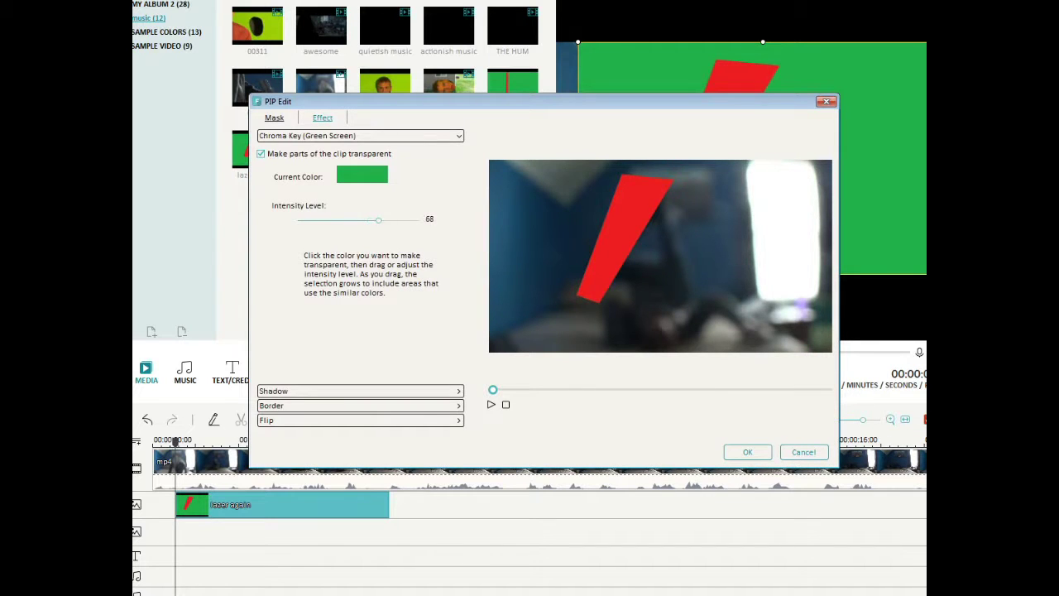
pyautogui.click(747, 451)
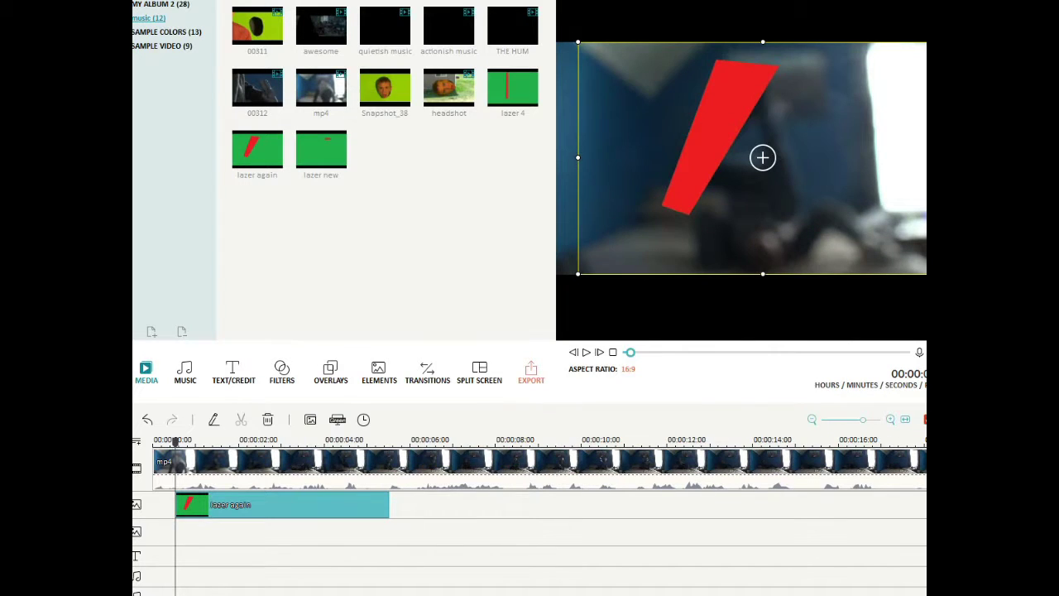
# Step: Move the lazer again overlay along its track so it starts at about 3 seconds
pyautogui.moveTo(281, 504); pyautogui.dragTo(484, 505)
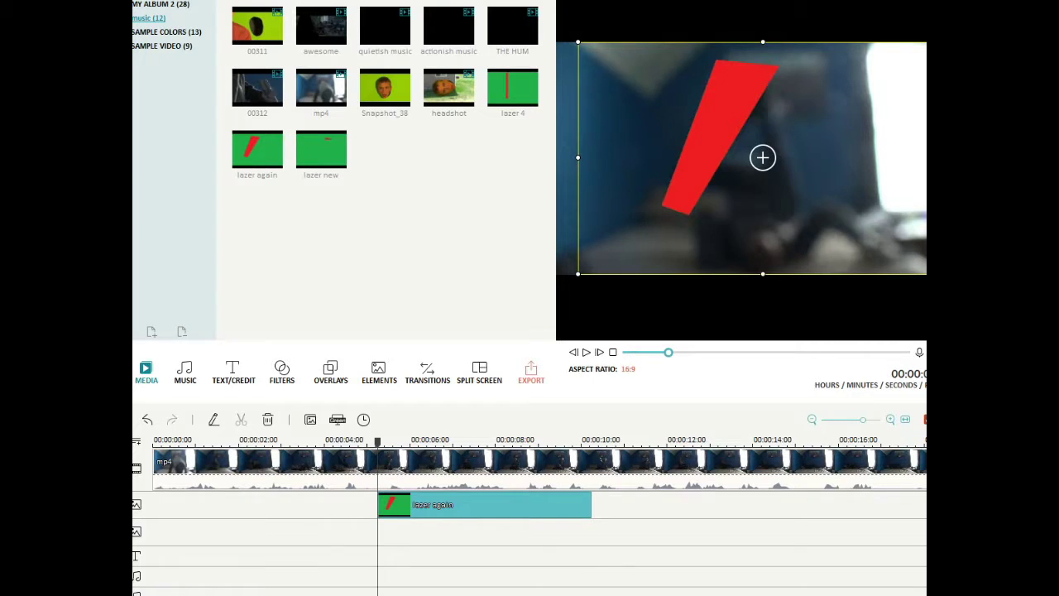
pyautogui.moveTo(377, 443); pyautogui.dragTo(299, 443)
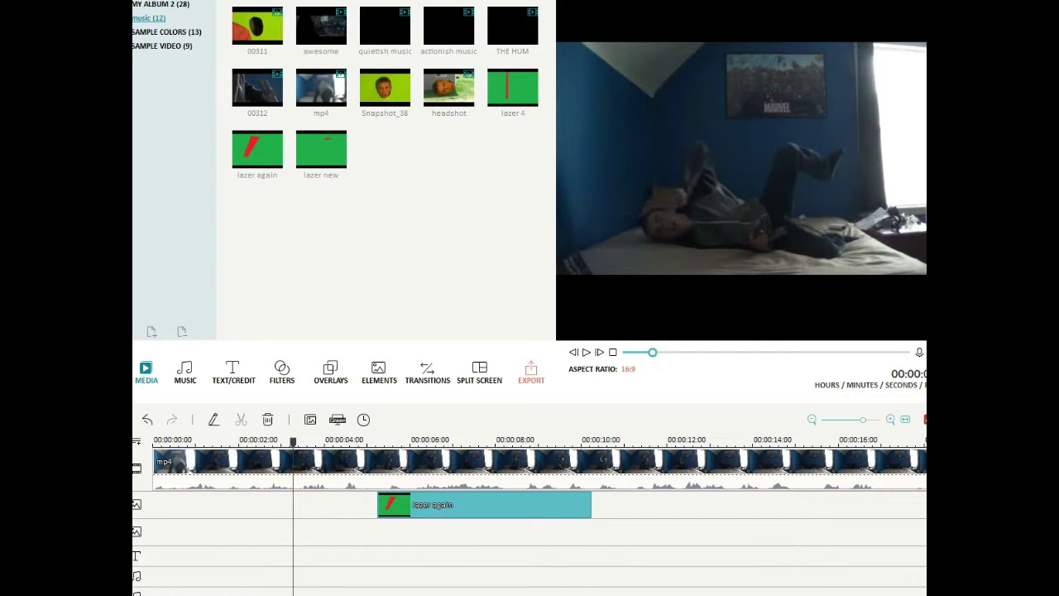
pyautogui.moveTo(463, 504); pyautogui.dragTo(397, 505)
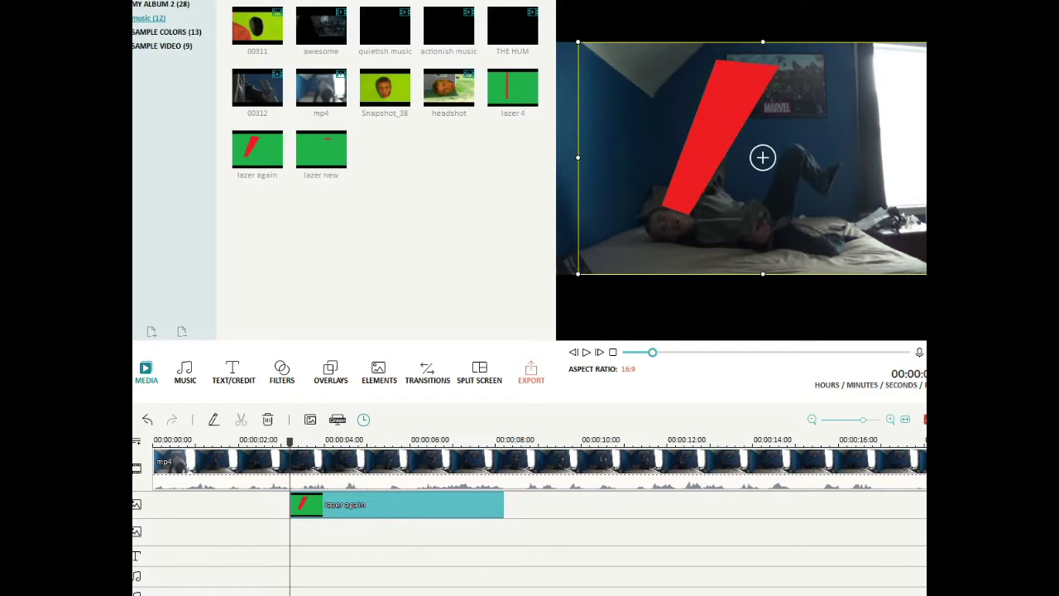
# Step: Shorten the duration of the lazer again overlay to a single frame
pyautogui.click(363, 419)
pyautogui.doubleClick(564, 274)
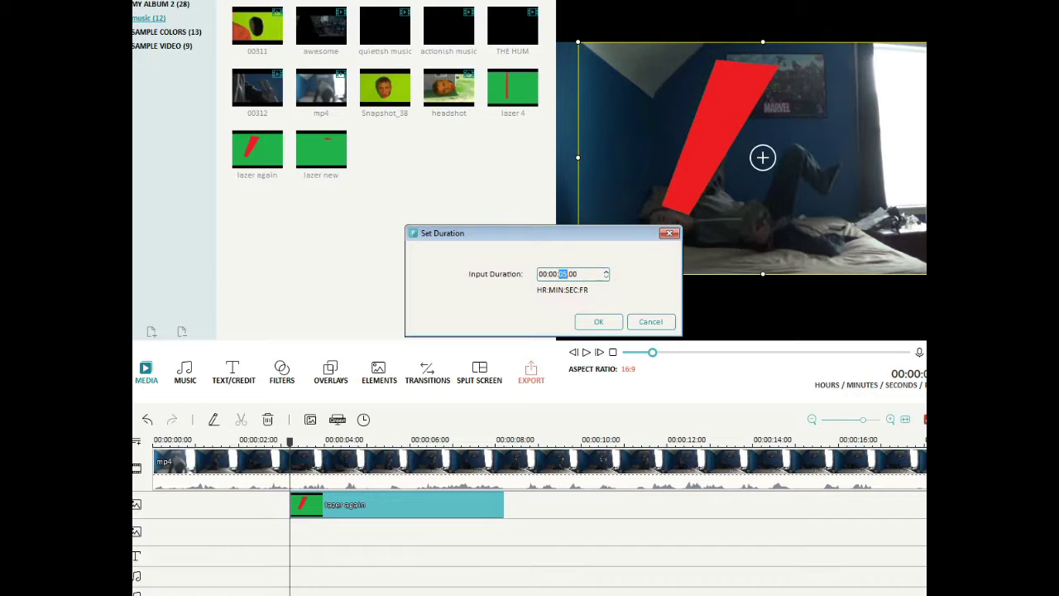
pyautogui.press('Down')
pyautogui.doubleClick(573, 274)
pyautogui.press('Return')
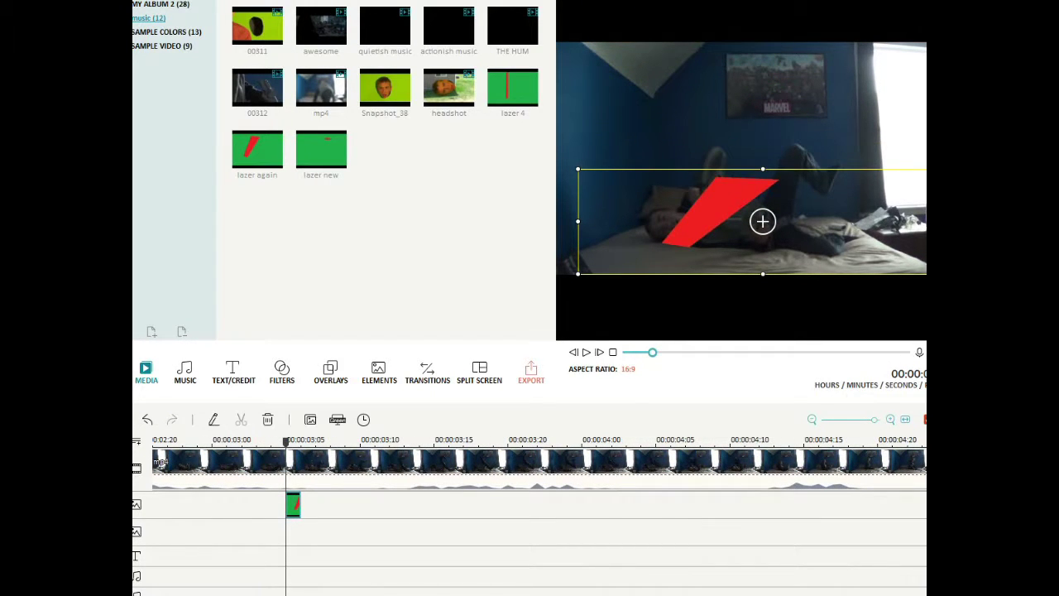
# Step: Try to flip the lazer again overlay horizontally in its PIP effect settings
pyautogui.click(311, 419)
pyautogui.click(323, 119)
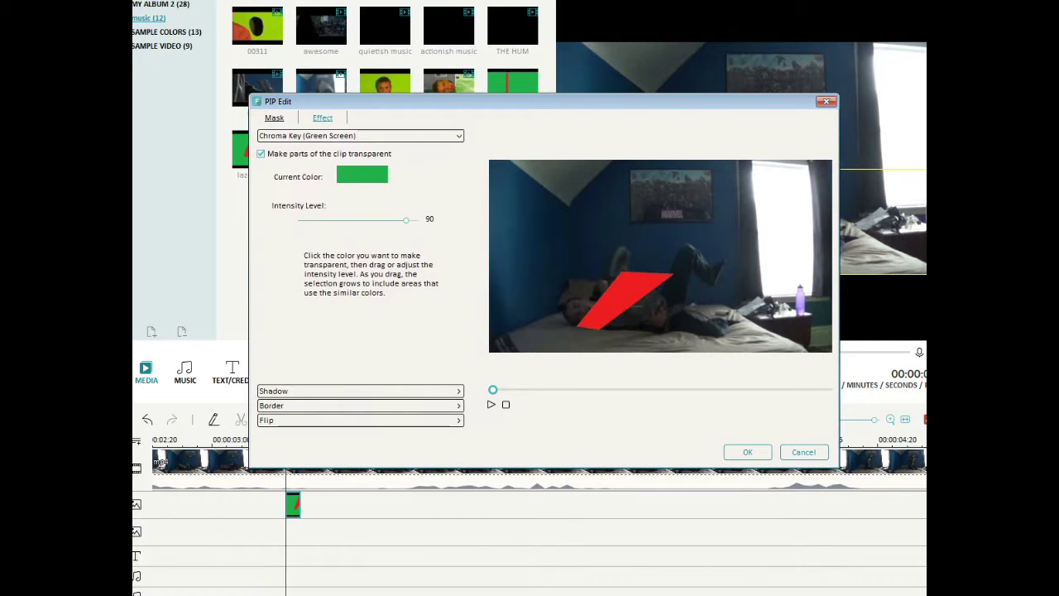
pyautogui.click(359, 420)
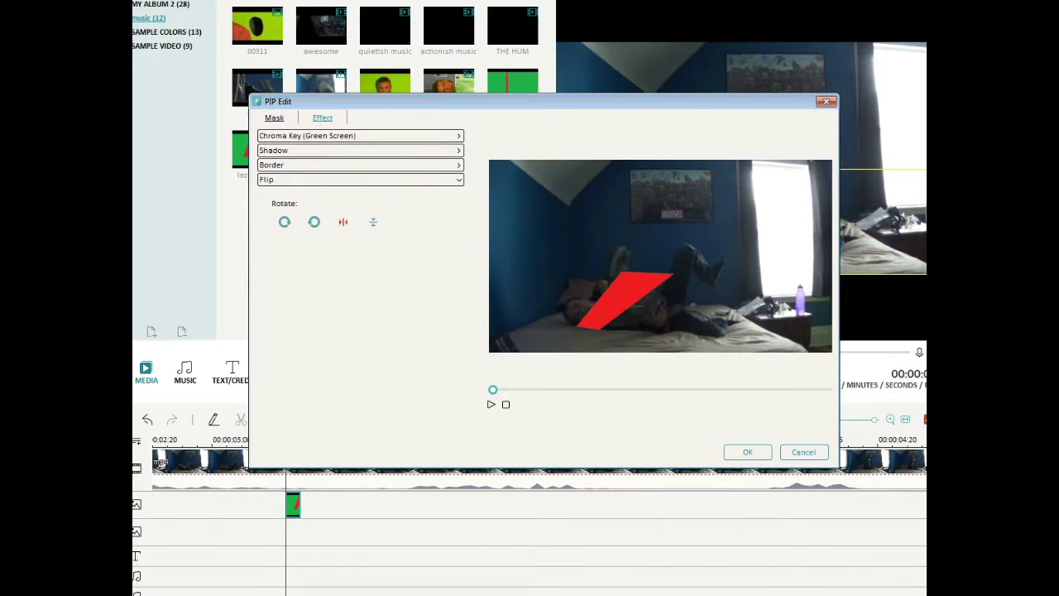
pyautogui.click(343, 221)
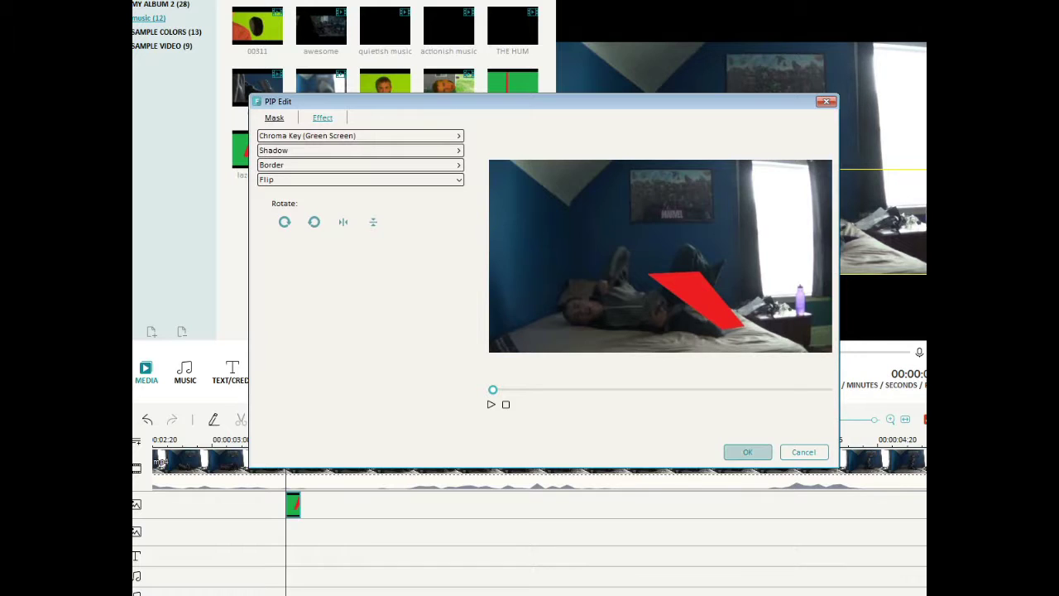
pyautogui.click(747, 452)
# Step: Paste a second one-frame lazer overlay directly after the first and reduce its height from the upper edge
pyautogui.hotkey('ctrl', 'v')
pyautogui.moveTo(763, 168); pyautogui.dragTo(762, 201)
pyautogui.rightClick(311, 500)
pyautogui.click(343, 377)
# Step: Paste a third lazer overlay after the second, shrink it further and position it between the raised foot and the window
pyautogui.rightClick(353, 505)
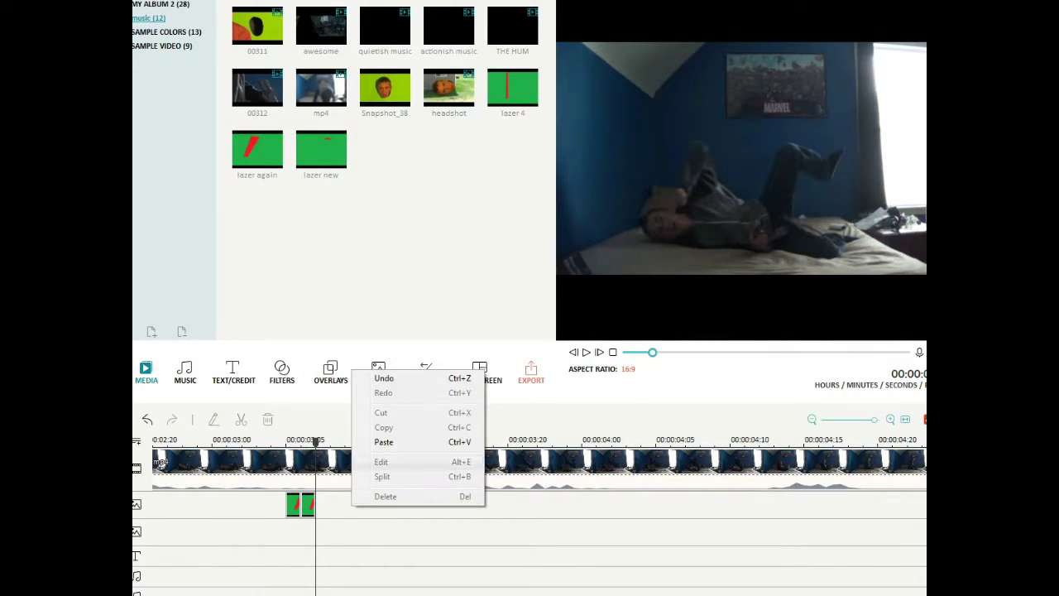
pyautogui.click(386, 442)
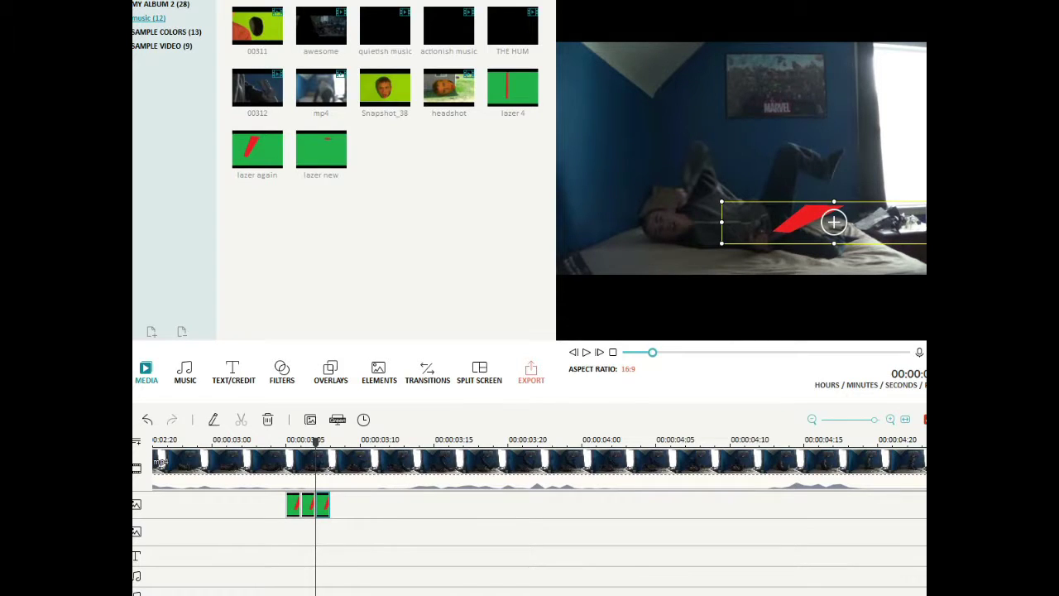
pyautogui.moveTo(946, 201); pyautogui.dragTo(858, 218)
pyautogui.moveTo(789, 230); pyautogui.dragTo(835, 203)
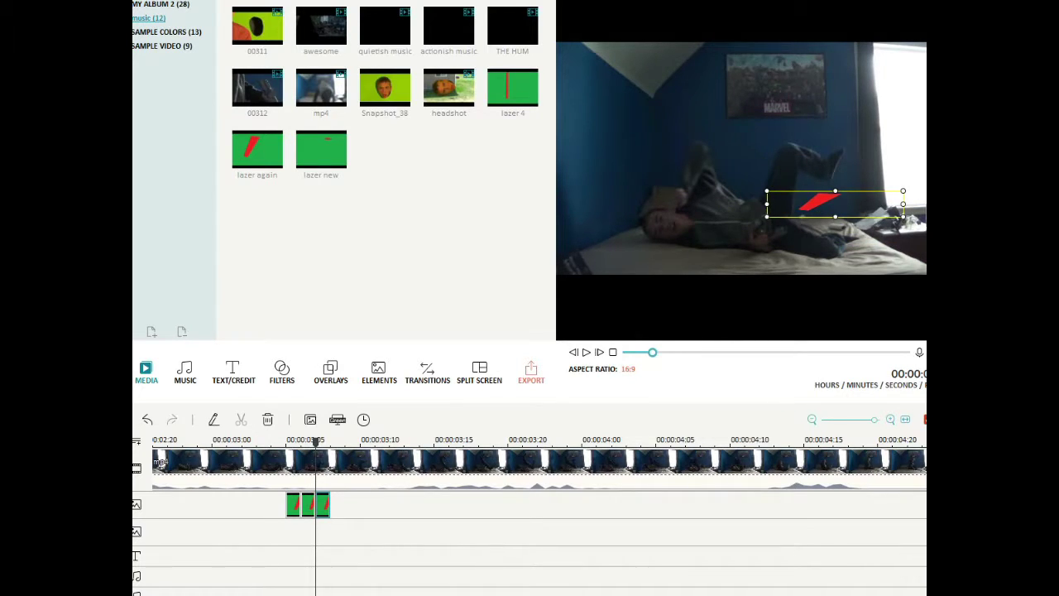
# Step: Play and step through the section around the three lazer overlays to review how the laser shot moves
pyautogui.press('Right')
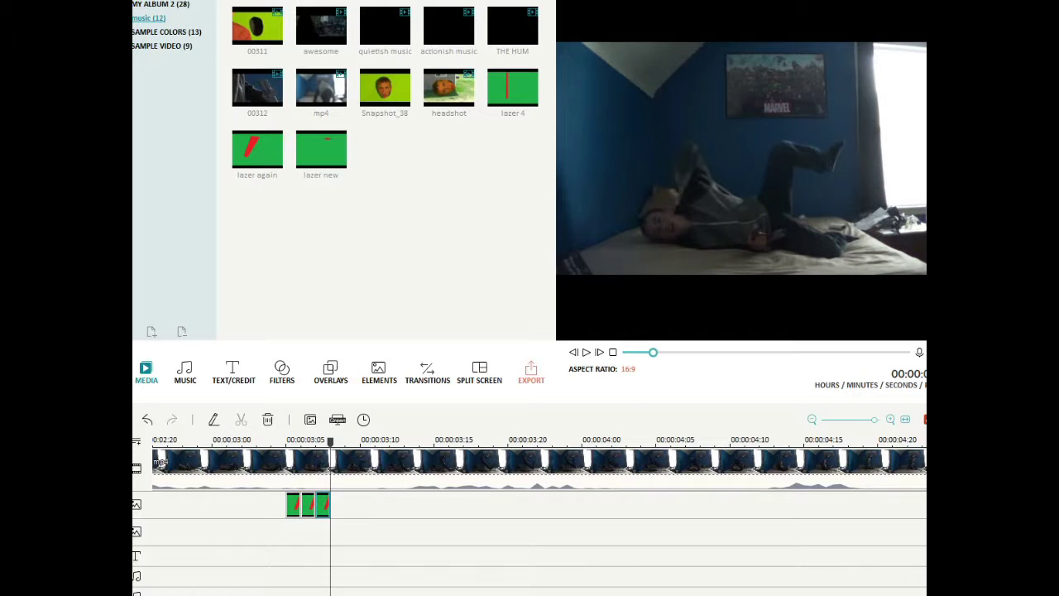
pyautogui.press('Left')
pyautogui.press('Left')
pyautogui.press('Left')
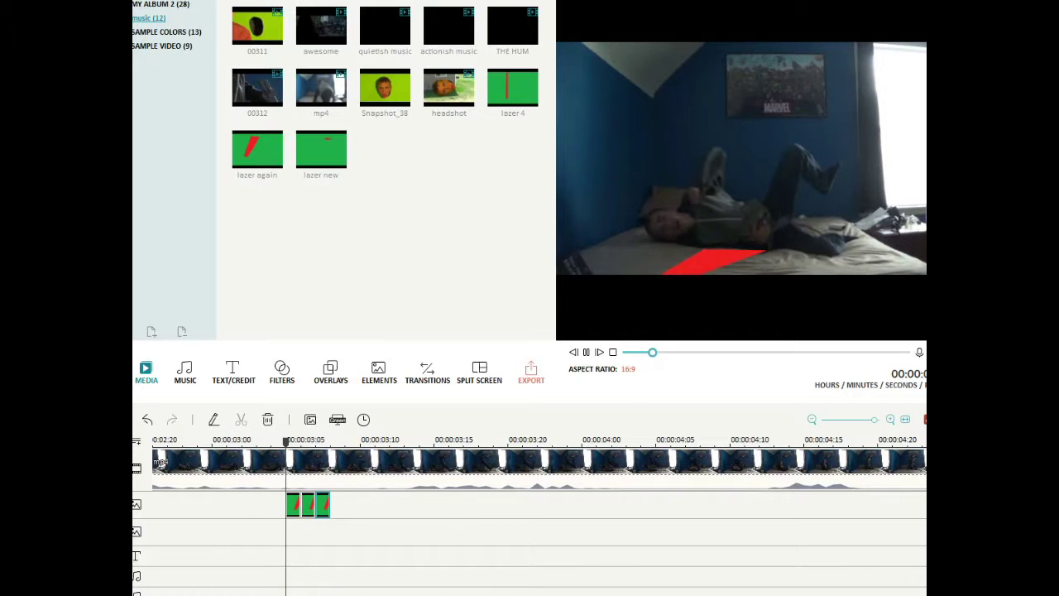
pyautogui.press('space')
pyautogui.press('Left')
pyautogui.press('Left')
pyautogui.press('Left')
pyautogui.press('Left')
pyautogui.press('Left')
pyautogui.press('Left')
pyautogui.press('Left')
pyautogui.press('Left')
pyautogui.press('Left')
pyautogui.press('Left')
pyautogui.press('Left')
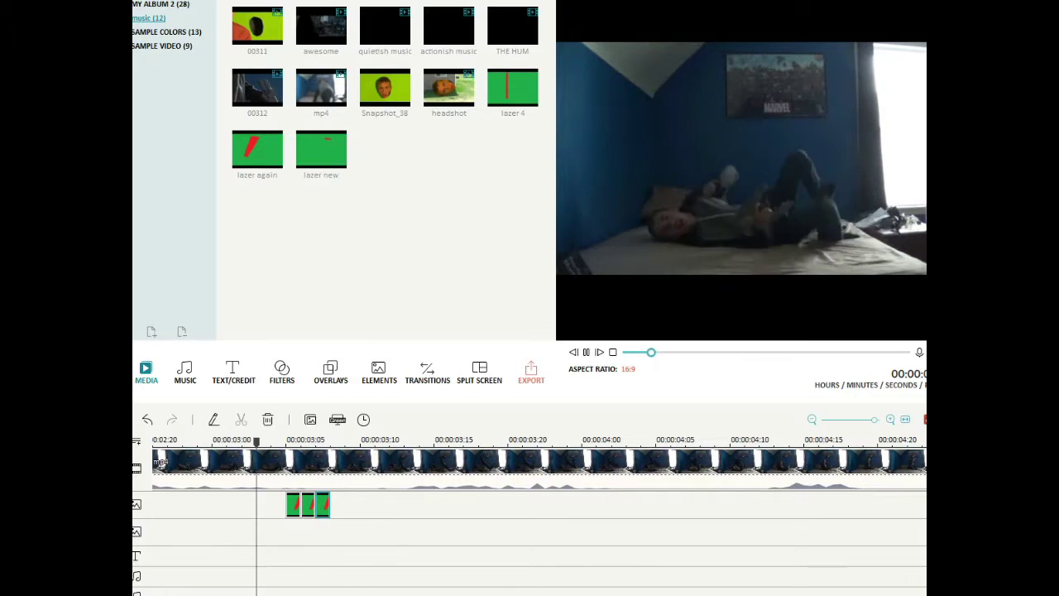
pyautogui.press('space')
pyautogui.press('space')
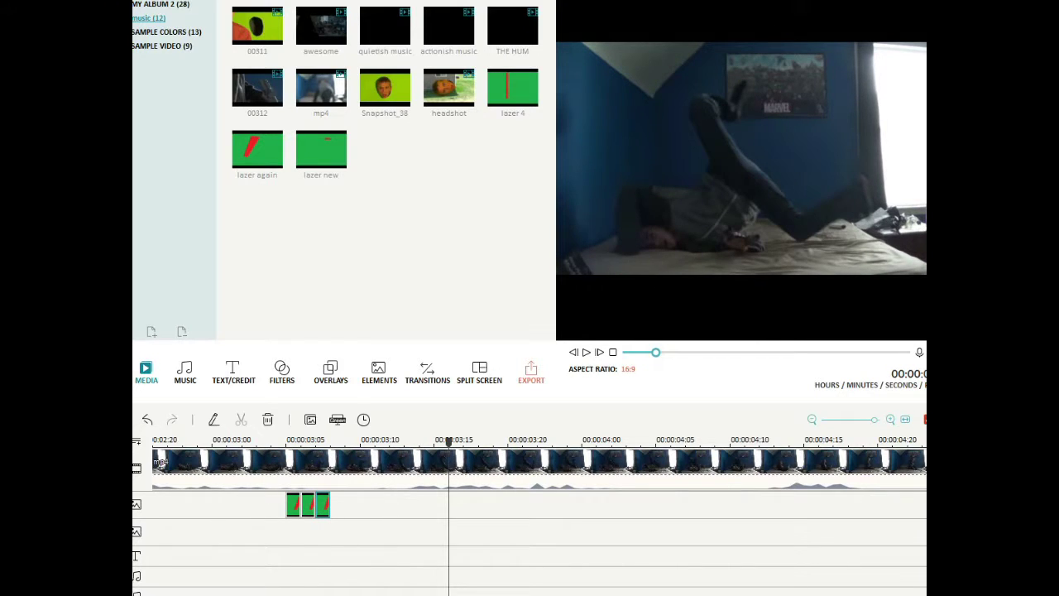
# Step: Return the playhead to the end of the third lazer overlay and add the sparks clip to the overlay track there
pyautogui.press('Left')
pyautogui.press('Left')
pyautogui.press('Left')
pyautogui.press('Left')
pyautogui.press('Left')
pyautogui.press('Left')
pyautogui.press('Left')
pyautogui.press('Left')
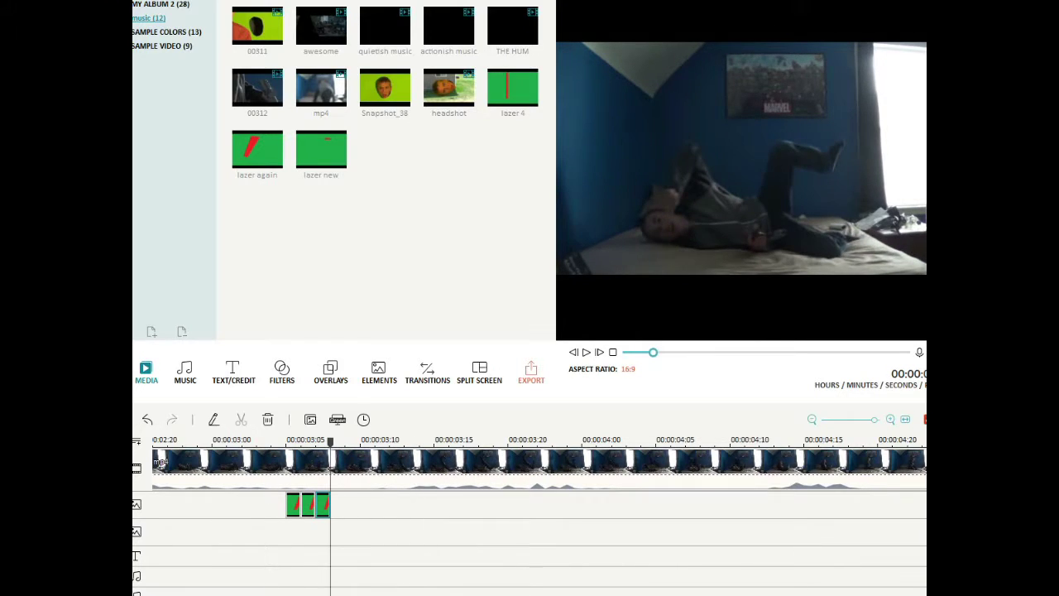
pyautogui.click(160, 5)
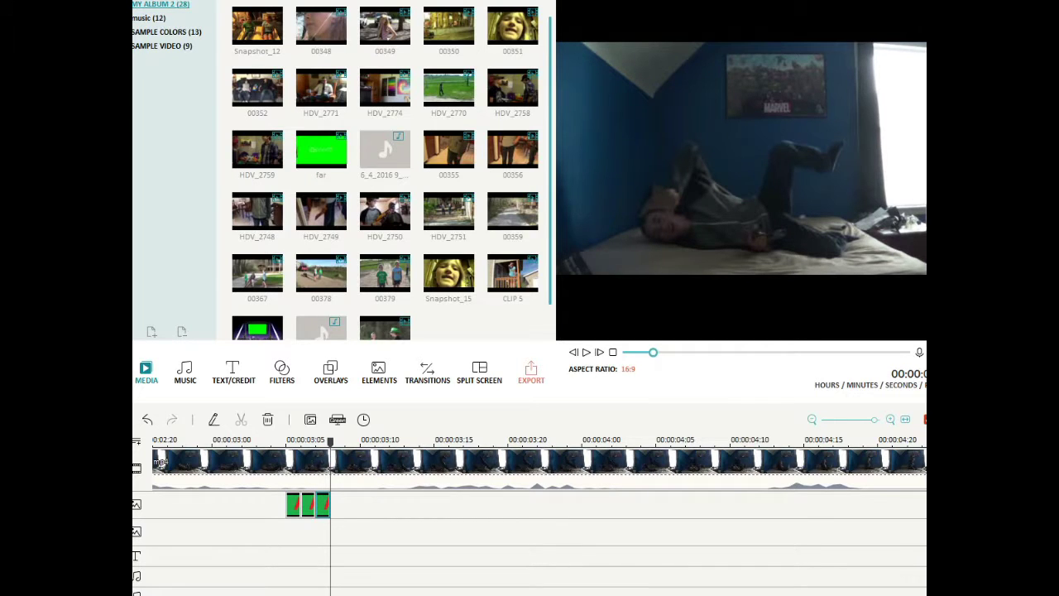
pyautogui.click(157, 0)
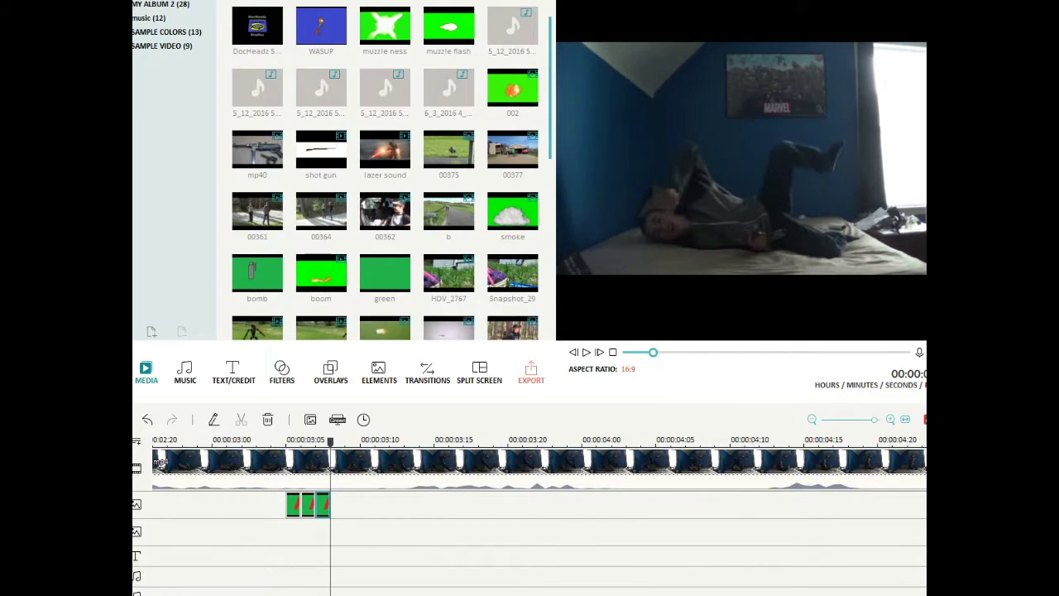
pyautogui.scroll(-3, 386, 173)
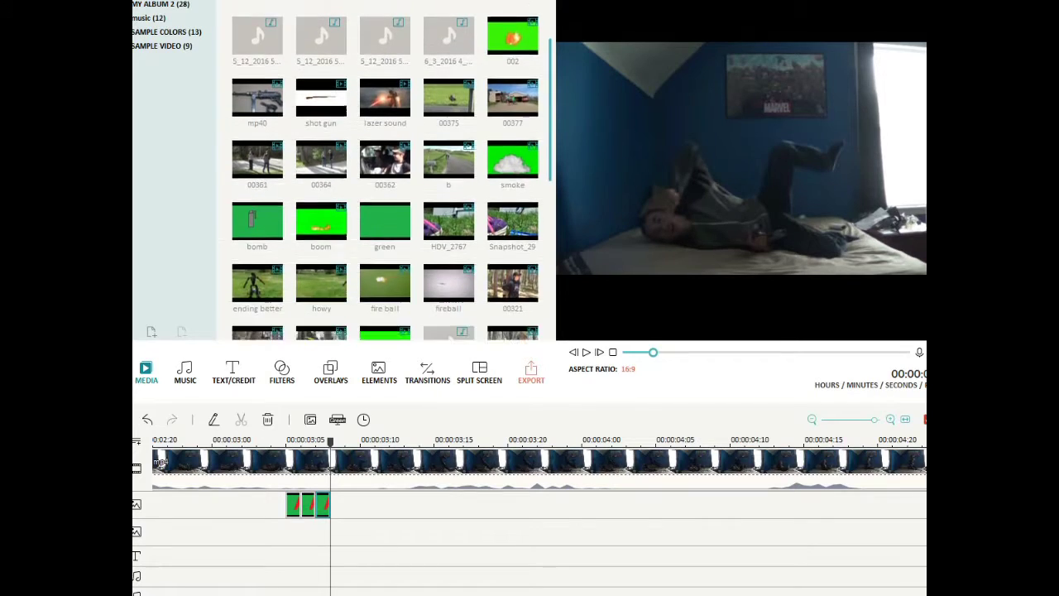
pyautogui.scroll(-3, 386, 173)
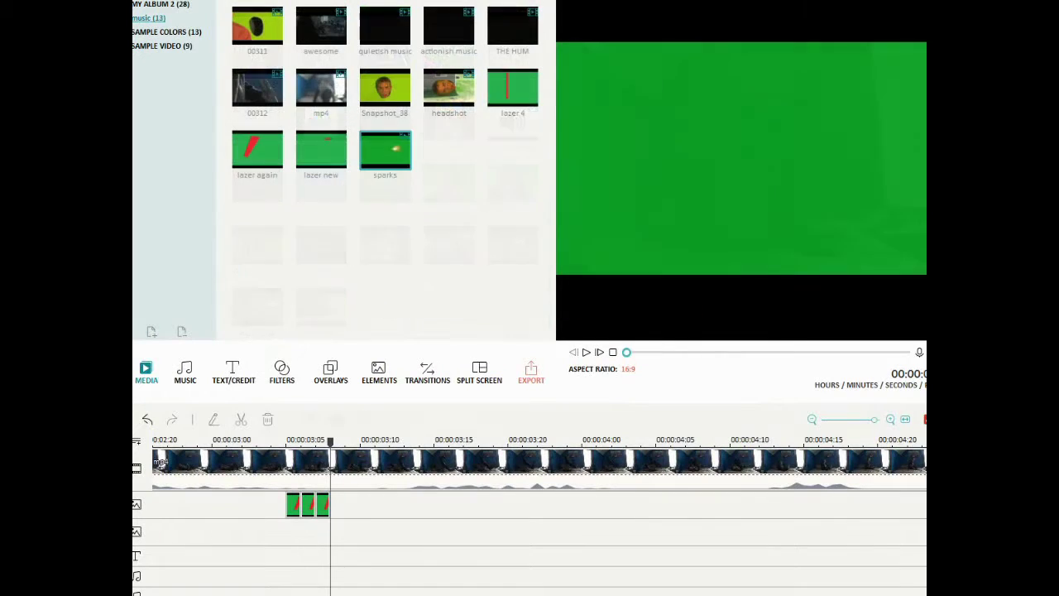
pyautogui.moveTo(385, 150); pyautogui.dragTo(333, 505)
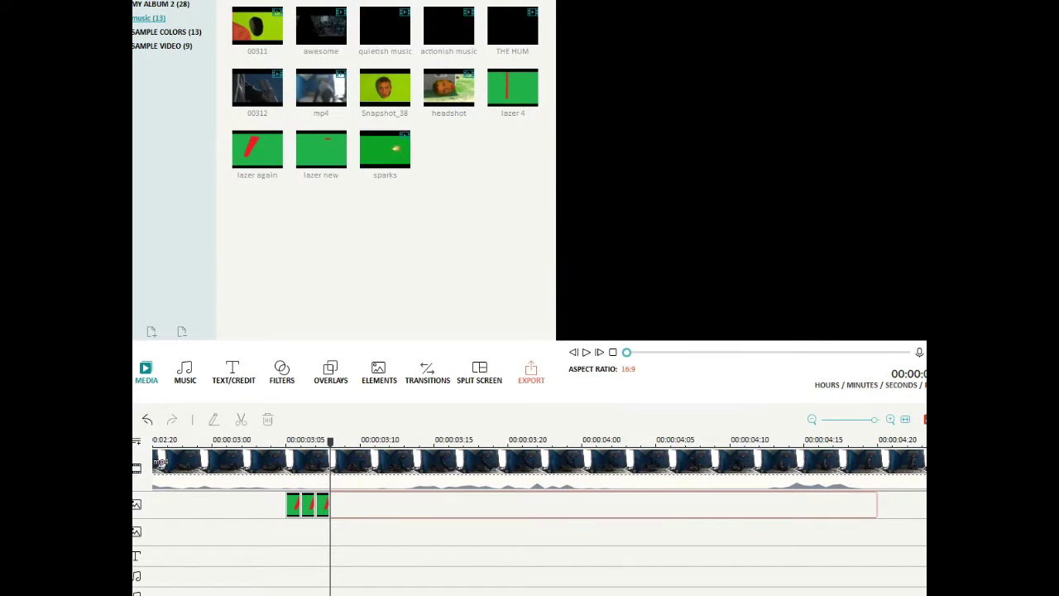
# Step: Key out the green background of the sparks overlay with an intensity level of 22
pyautogui.click(338, 419)
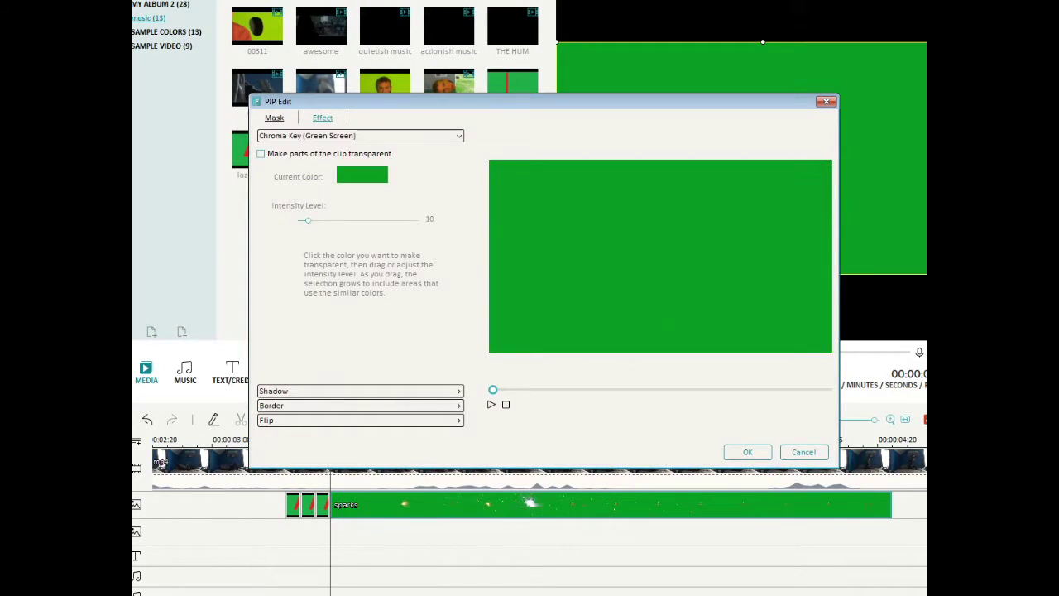
pyautogui.click(260, 154)
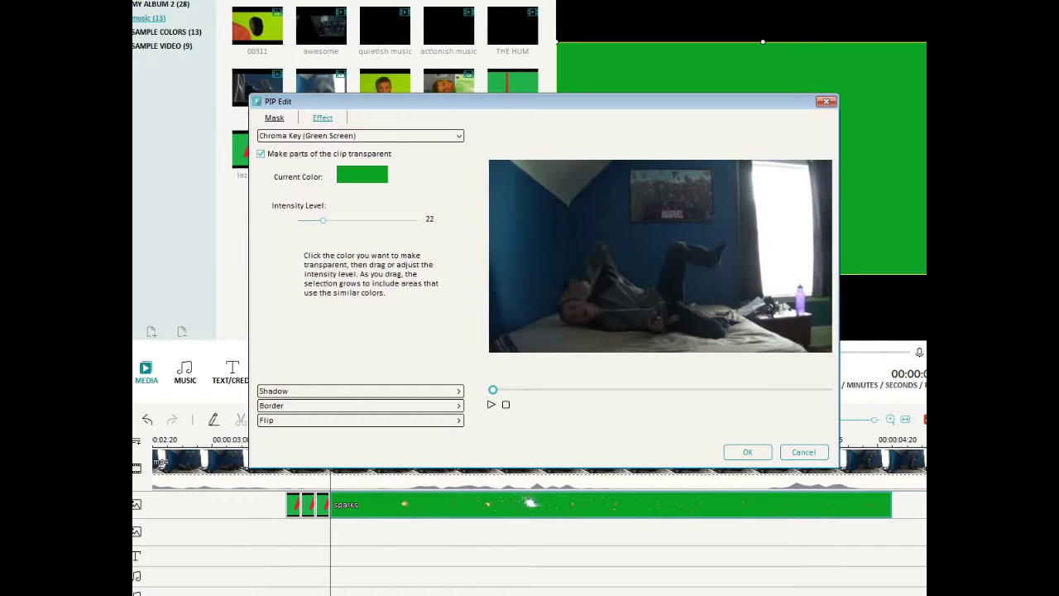
pyautogui.click(747, 451)
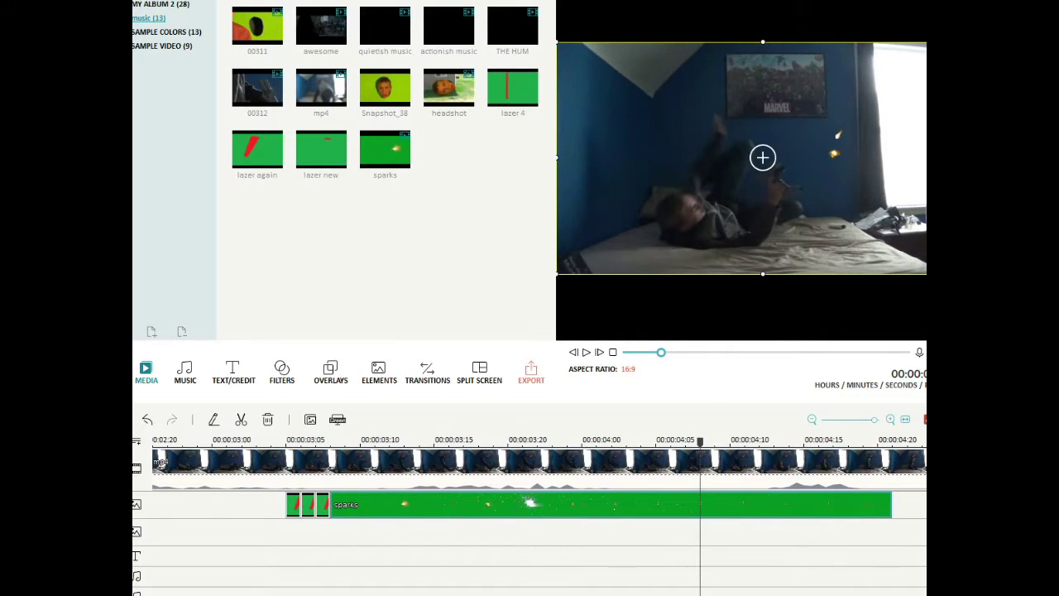
# Step: Split the sparks overlay about two-thirds of the way through and delete the remaining part
pyautogui.click(241, 420)
pyautogui.rightClick(750, 511)
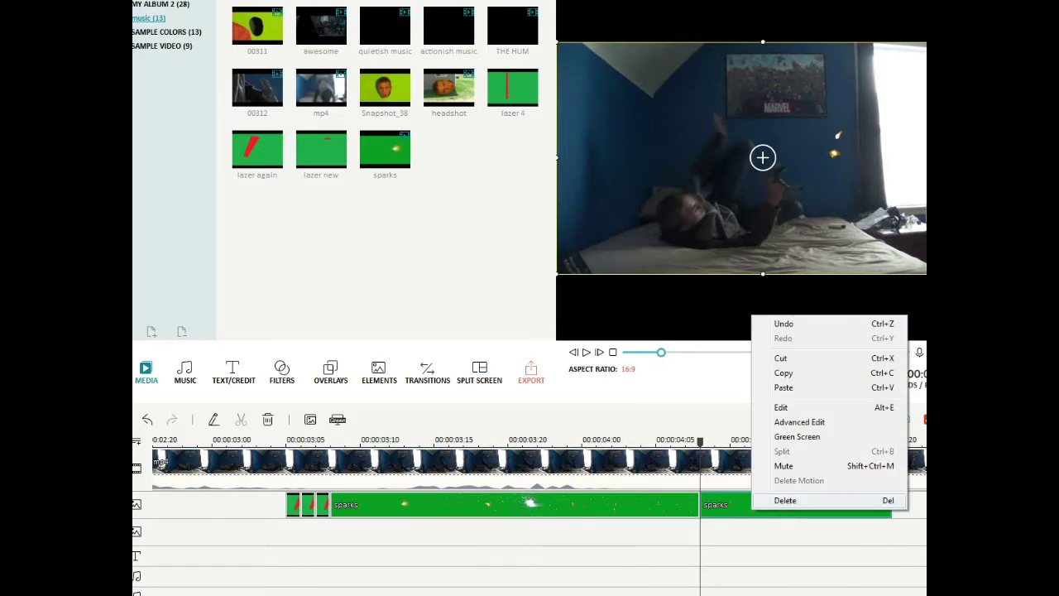
pyautogui.click(787, 499)
# Step: Return through the lazer overlays to the start of the sparks clip, shift the sparks down and slightly right in the frame, and play the result
pyautogui.moveTo(700, 442); pyautogui.dragTo(301, 442)
pyautogui.press('Left')
pyautogui.press('Right')
pyautogui.press('Right')
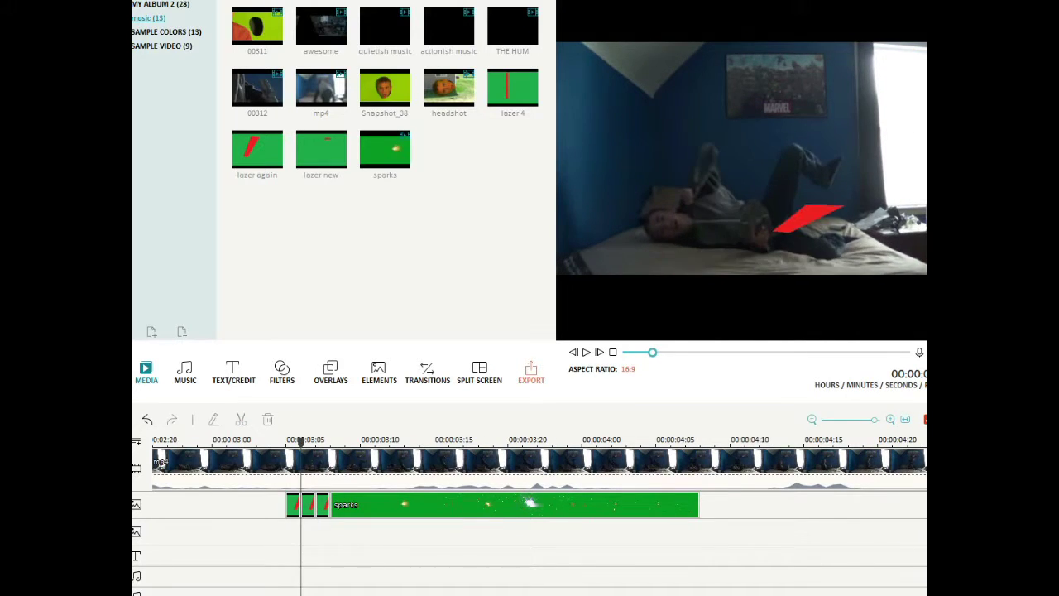
pyautogui.press('Right')
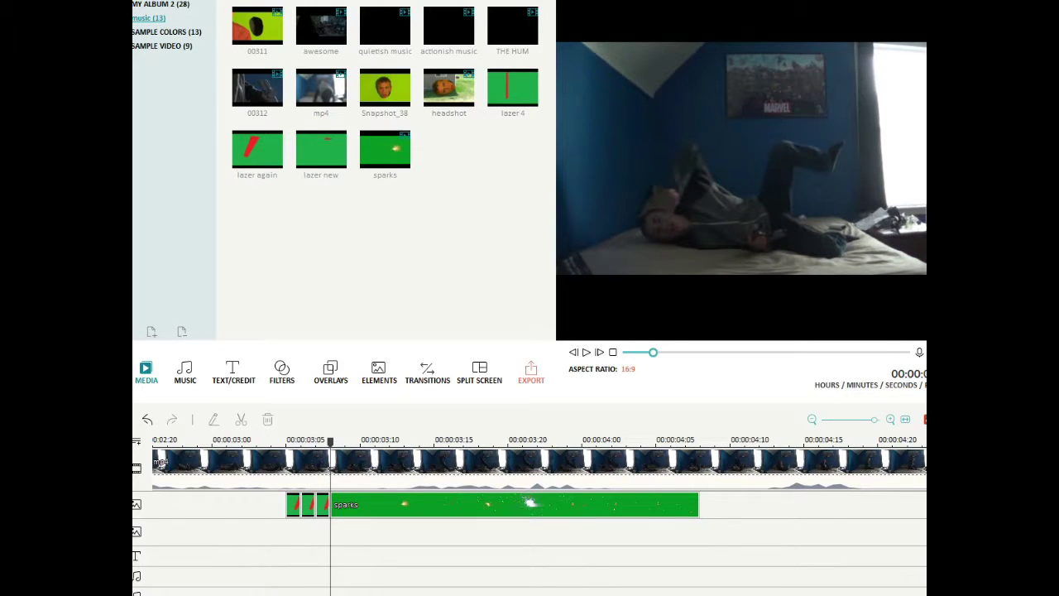
pyautogui.click(514, 505)
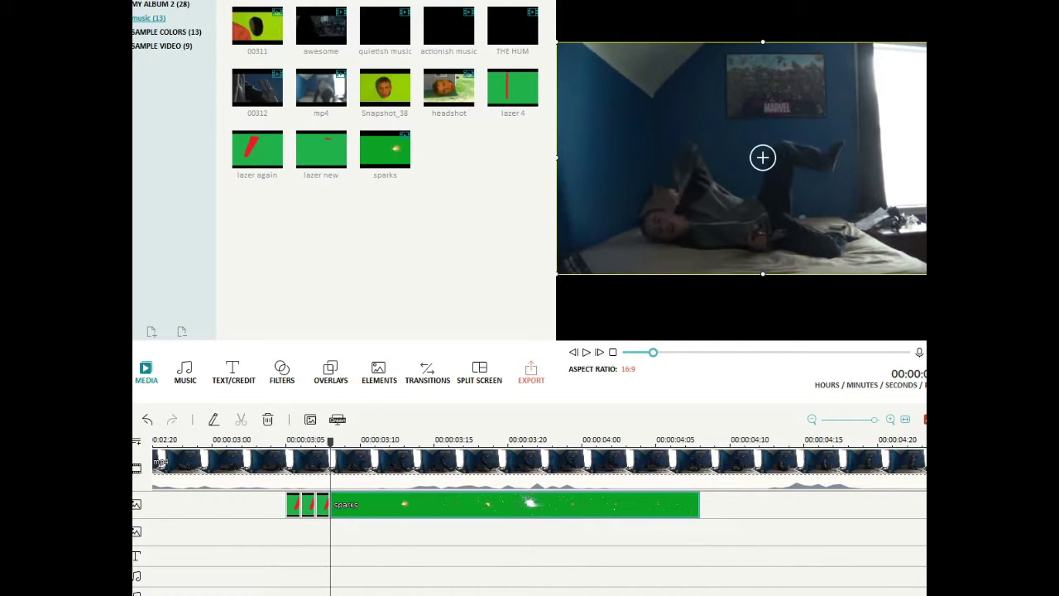
pyautogui.moveTo(761, 157); pyautogui.dragTo(786, 203)
pyautogui.press('space')
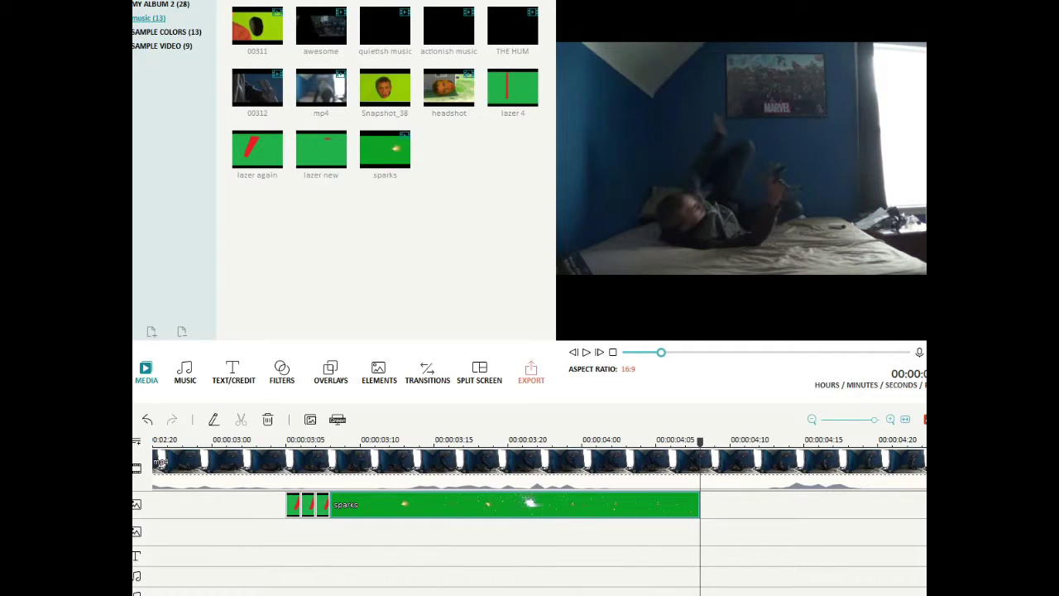
# Step: Shrink the sparks overlay at a frame near its end and reposition it over the wall area near the window
pyautogui.doubleClick(514, 505)
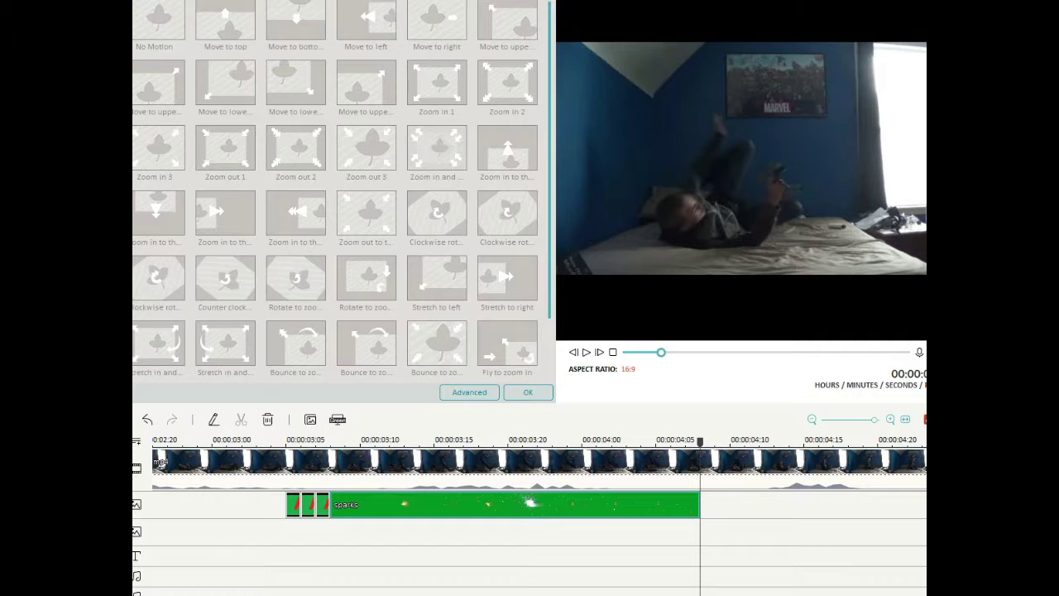
pyautogui.moveTo(700, 442); pyautogui.dragTo(671, 441)
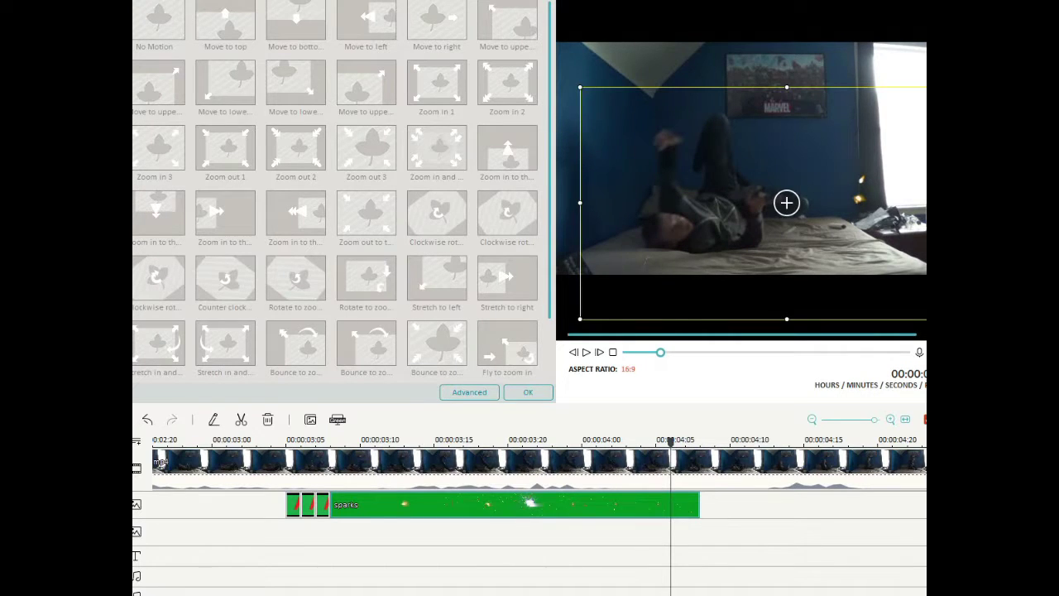
pyautogui.moveTo(579, 318); pyautogui.dragTo(646, 283)
pyautogui.moveTo(819, 185); pyautogui.dragTo(794, 176)
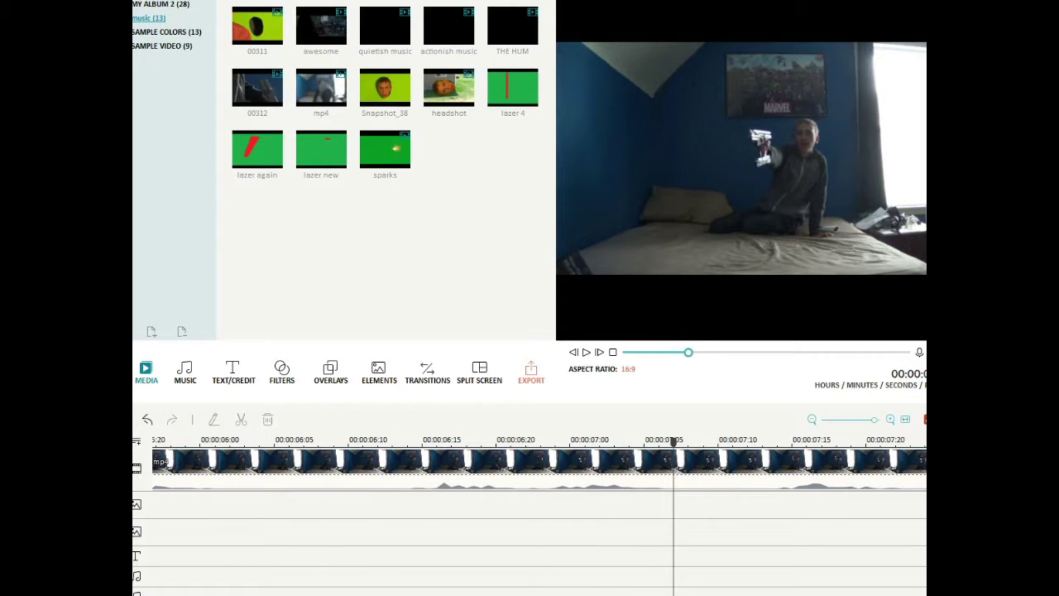
# Step: Add the lazer new image to the overlay track just after 00:00:07:05 and key out its green background with a raised intensity level
pyautogui.click(321, 149)
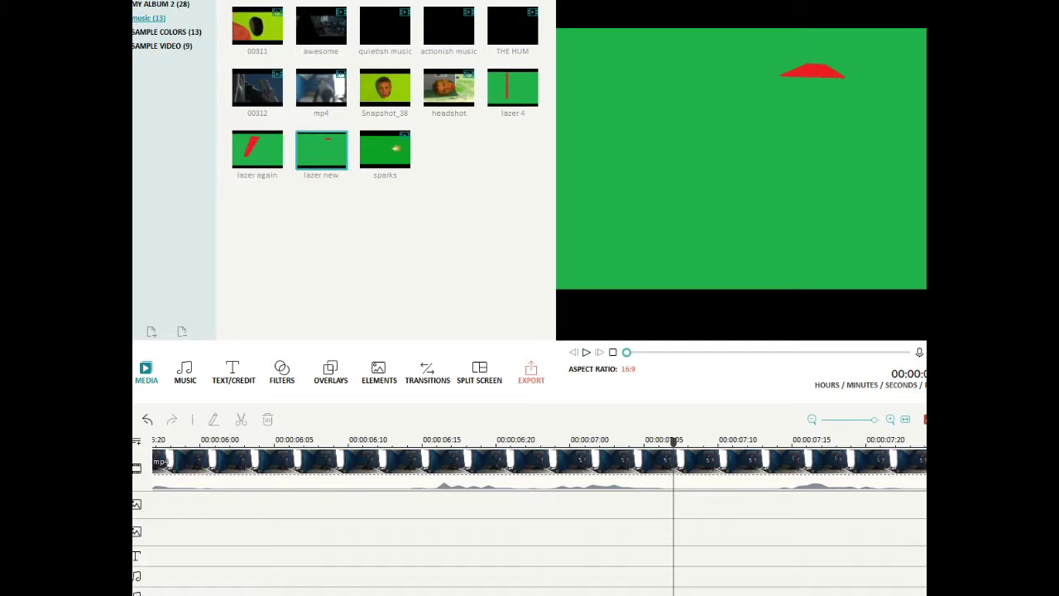
pyautogui.moveTo(321, 149); pyautogui.dragTo(674, 504)
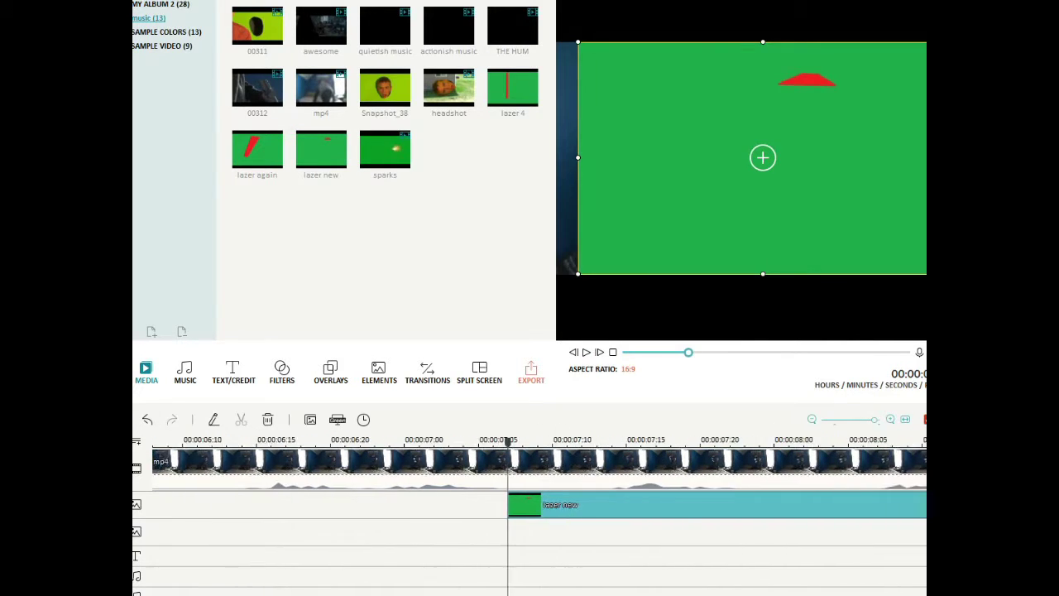
pyautogui.hscroll(3, 529, 512)
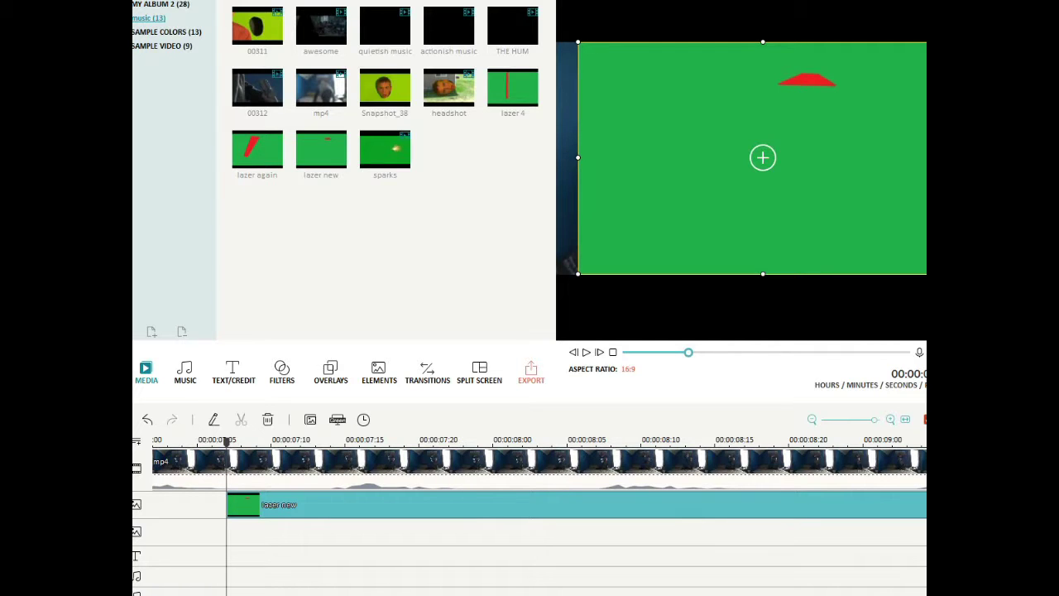
pyautogui.click(260, 153)
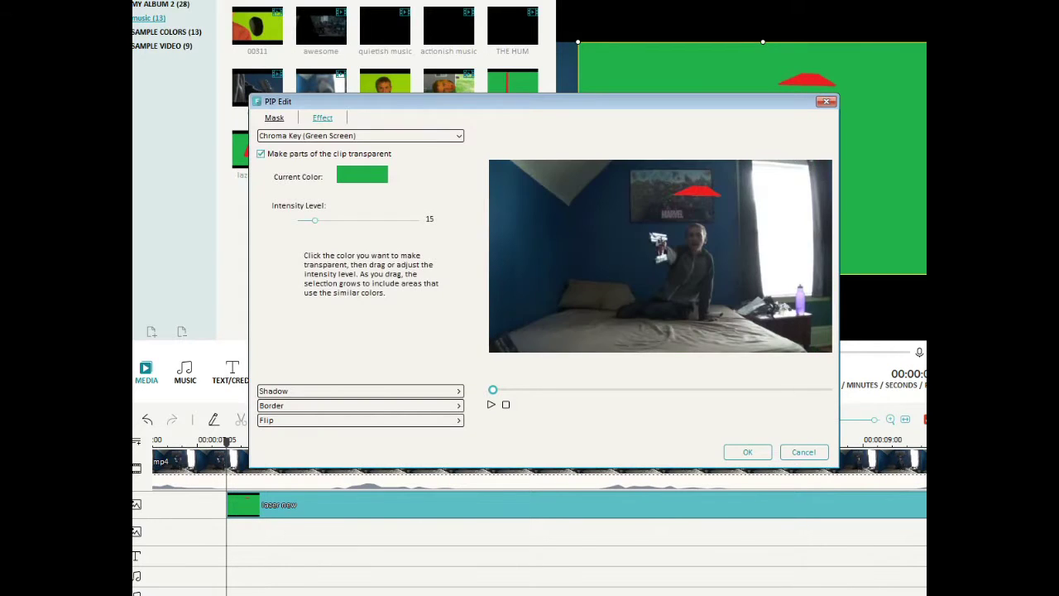
pyautogui.moveTo(315, 220); pyautogui.dragTo(358, 220)
pyautogui.click(746, 451)
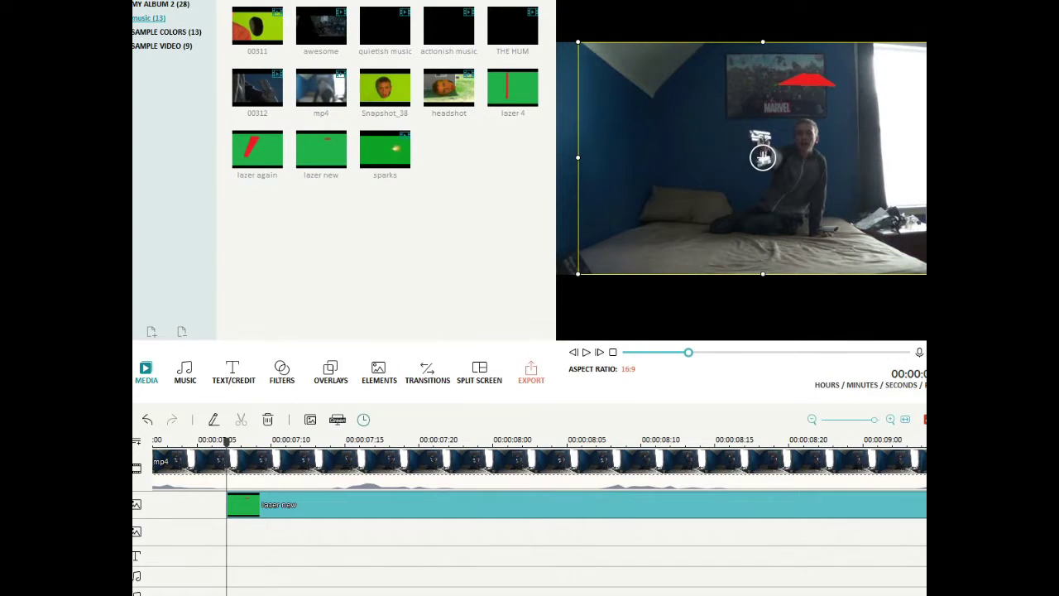
# Step: Set the lazer new overlay's duration to 00:00:00:01
pyautogui.click(363, 420)
pyautogui.doubleClick(564, 273)
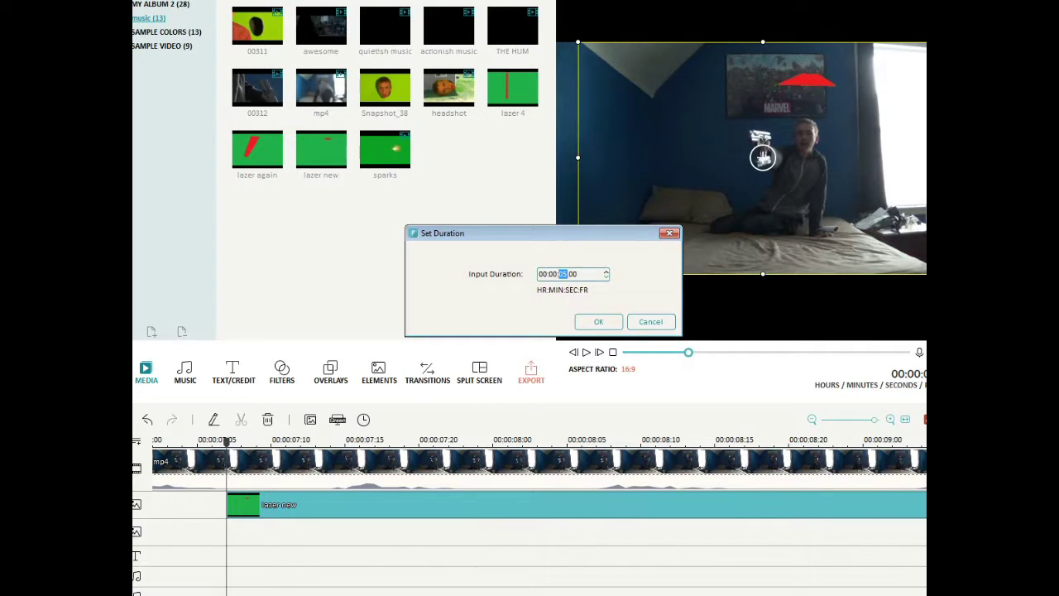
pyautogui.press('Return')
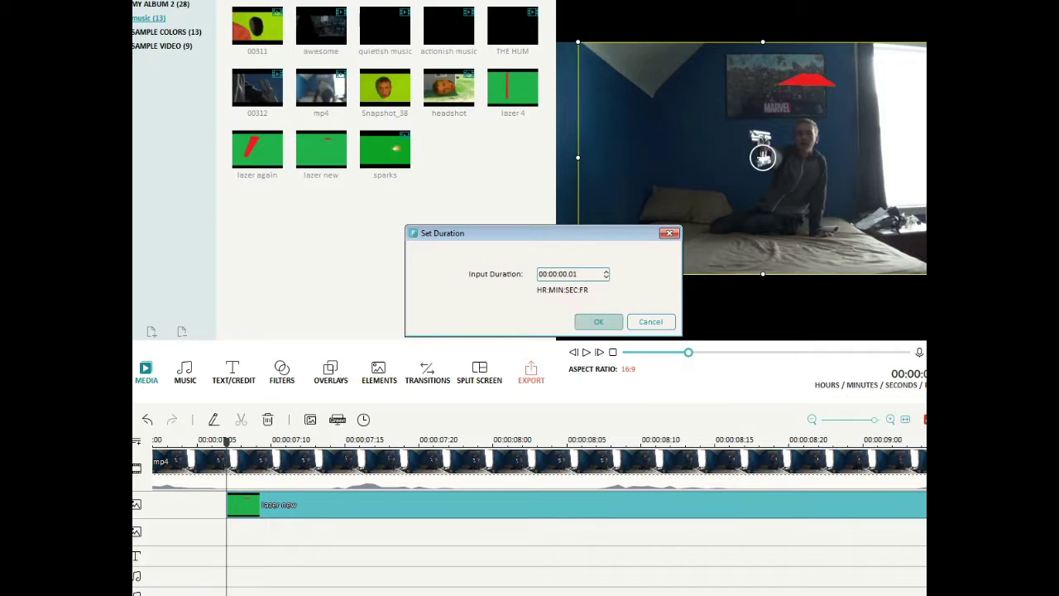
# Step: Rotate the lazer new overlay a quarter turn clockwise and place the red laser directly in front of the gun's muzzle
pyautogui.moveTo(693, 205)
pyautogui.mouseDown()
pyautogui.moveTo(683, 210)
pyautogui.moveTo(703, 209)
pyautogui.mouseUp()
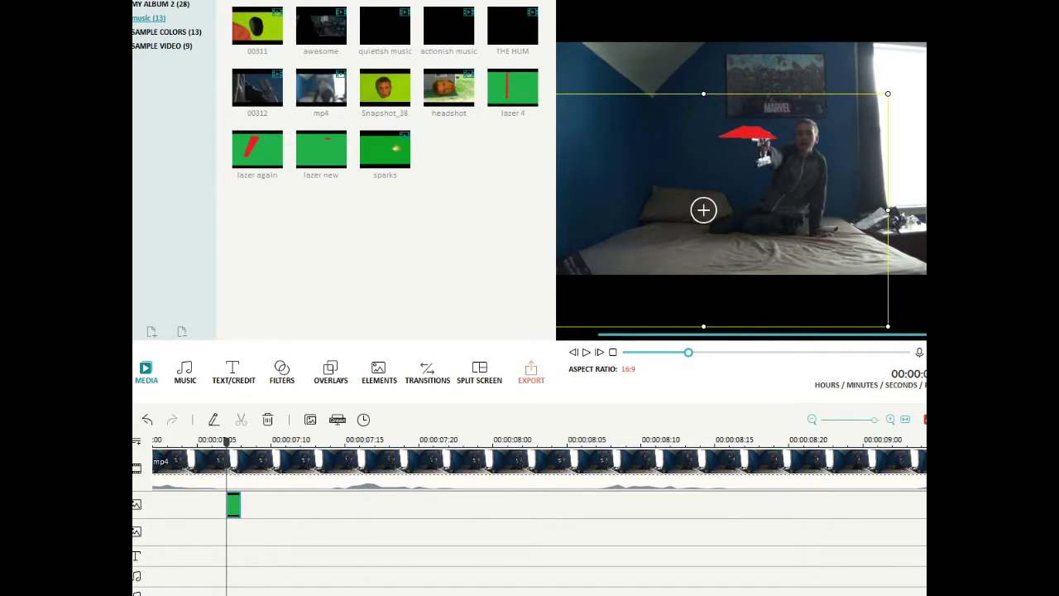
pyautogui.moveTo(887, 93); pyautogui.dragTo(819, 395)
pyautogui.moveTo(703, 210); pyautogui.dragTo(671, 89)
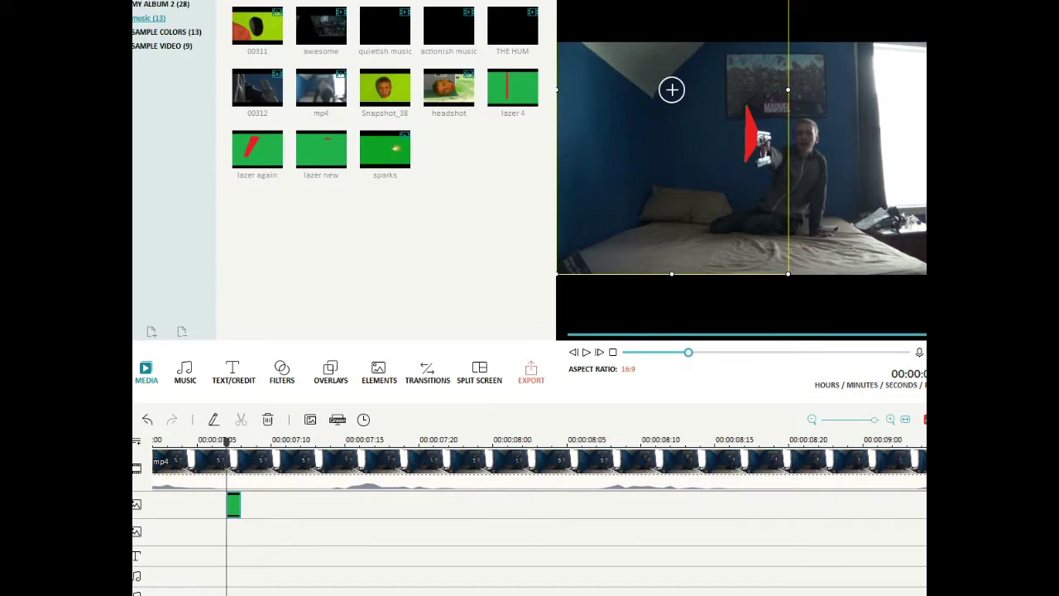
# Step: Paste a copy of the lazer new overlay directly after the first, enlarge it slightly and move its laser farther left from the gun
pyautogui.press('Right')
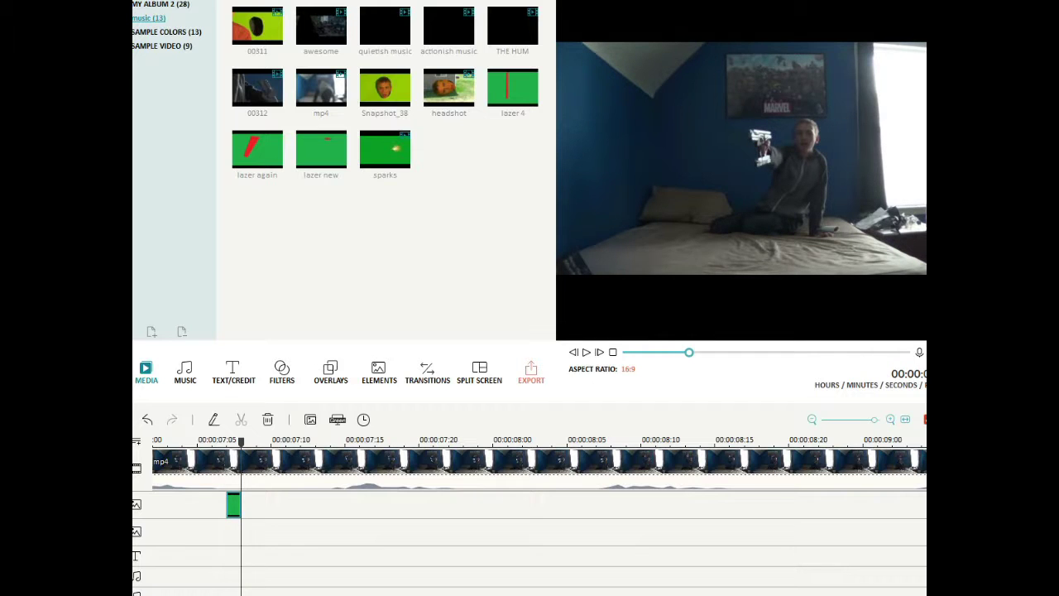
pyautogui.rightClick(233, 499)
pyautogui.click(267, 374)
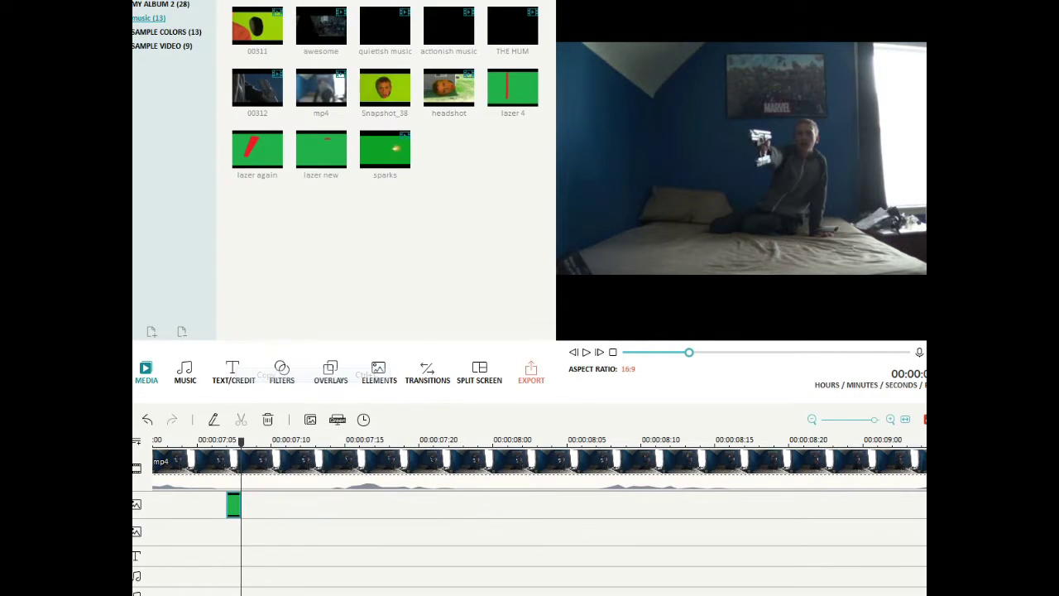
pyautogui.rightClick(273, 511)
pyautogui.click(306, 445)
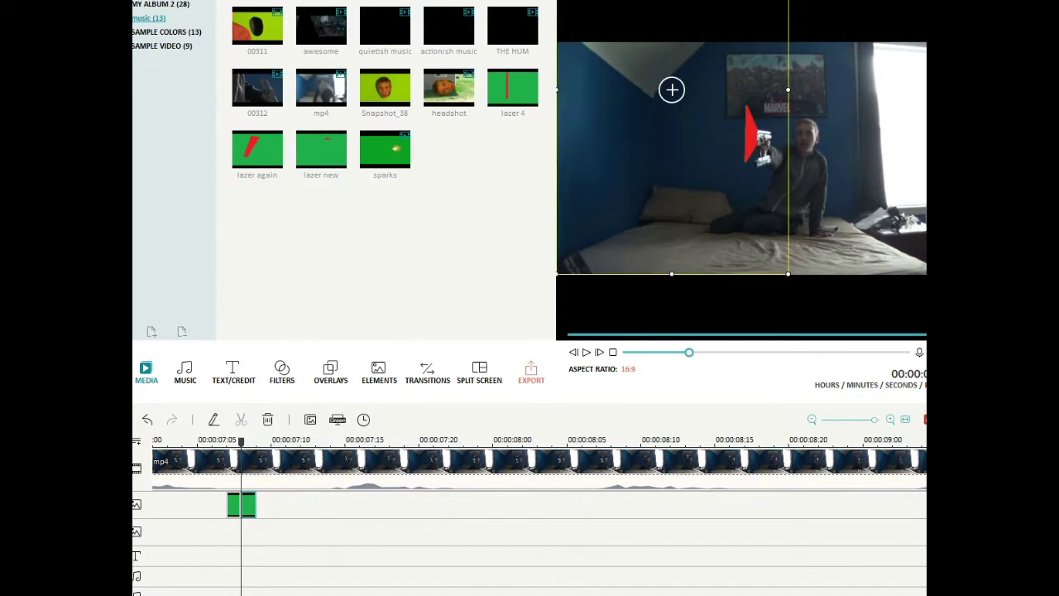
pyautogui.moveTo(672, 89); pyautogui.dragTo(567, 89)
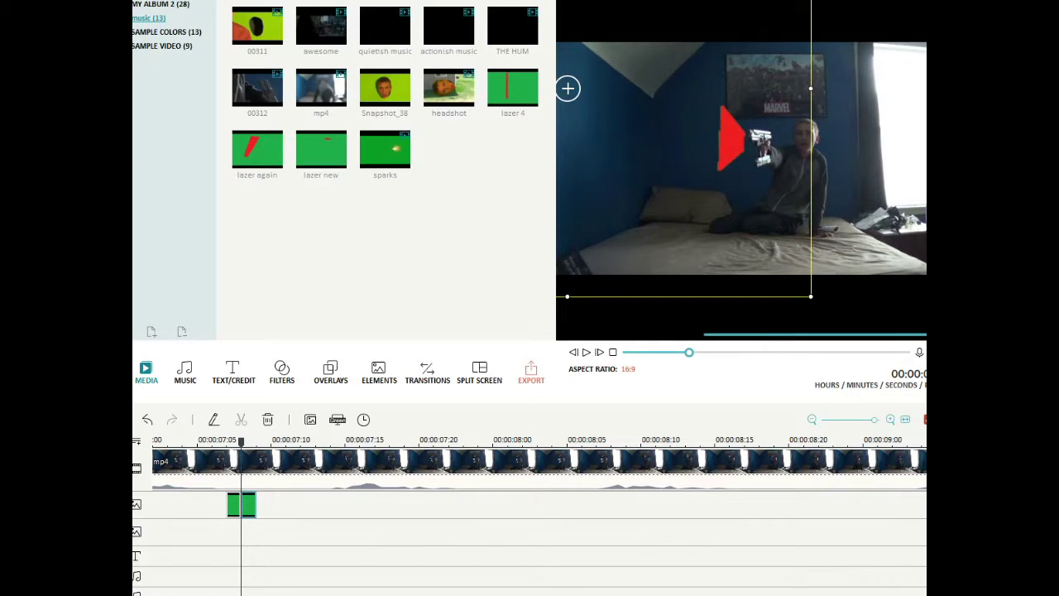
# Step: Check the second lazer frame against the first and paste a copy of the second overlay directly after it
pyautogui.press('Right')
pyautogui.press('Left')
pyautogui.press('Right')
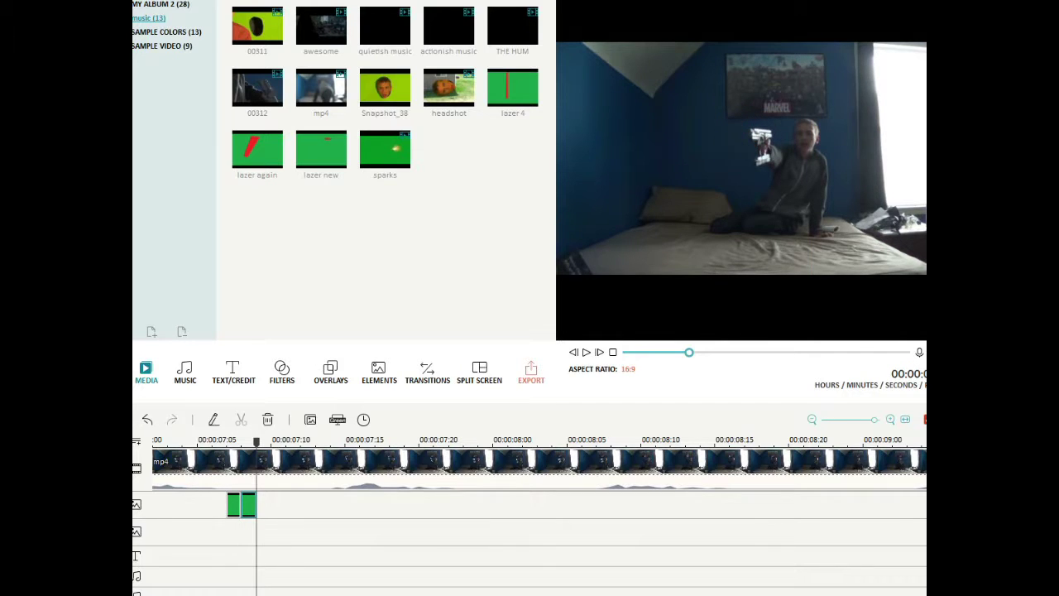
pyautogui.rightClick(247, 496)
pyautogui.click(283, 372)
pyautogui.rightClick(285, 508)
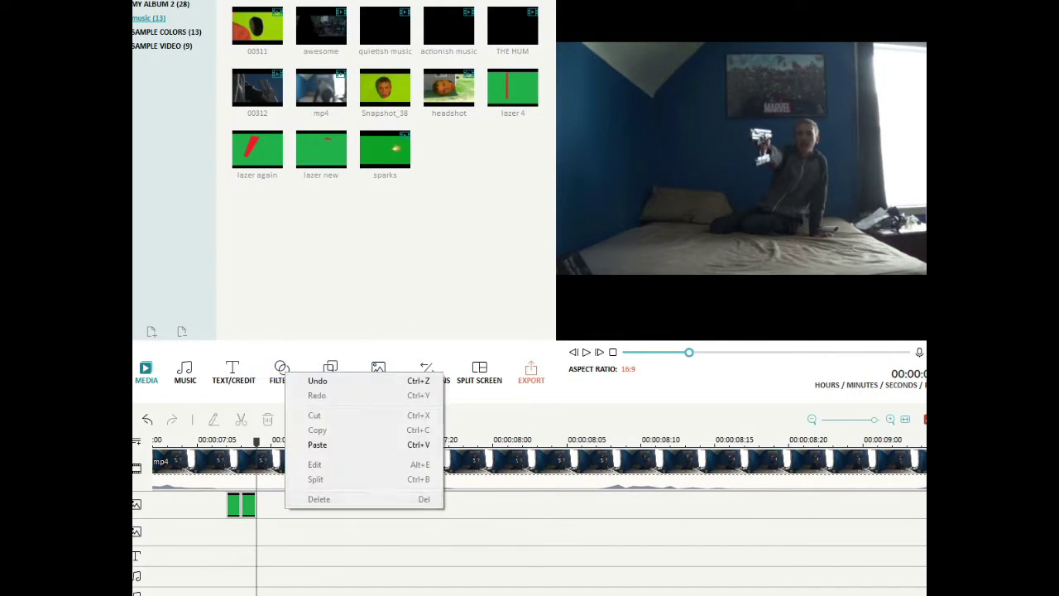
pyautogui.click(317, 444)
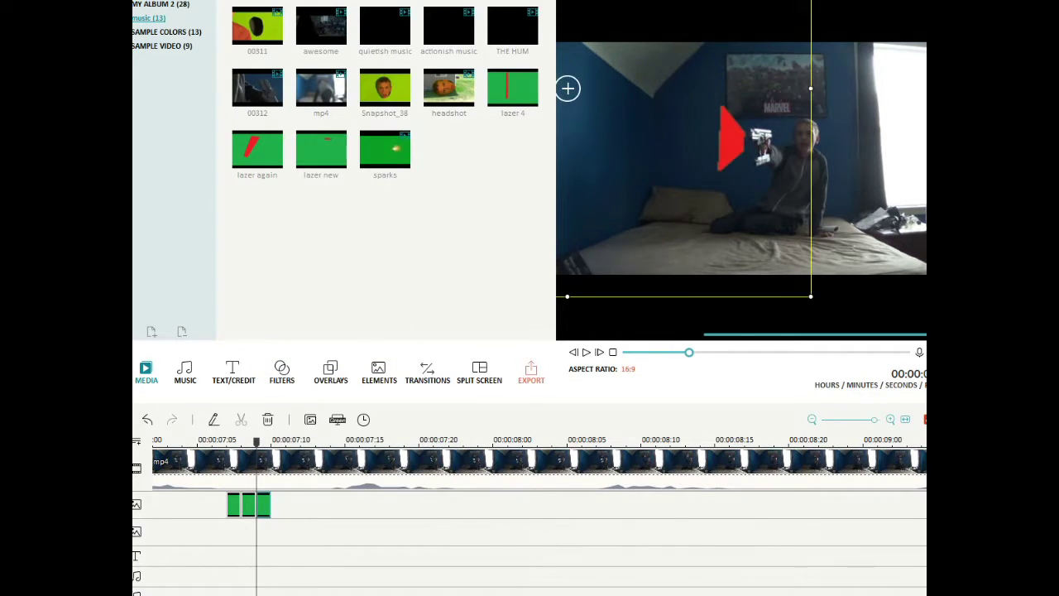
# Step: Enlarge the third lazer overlay greatly and position its laser at the left edge of the frame, level with the gun
pyautogui.moveTo(811, 296); pyautogui.dragTo(985, 445)
pyautogui.moveTo(875, 230); pyautogui.dragTo(631, 5)
pyautogui.moveTo(740, 218); pyautogui.dragTo(931, 381)
pyautogui.moveTo(793, 106); pyautogui.dragTo(566, 2)
pyautogui.moveTo(703, 201); pyautogui.dragTo(846, 323)
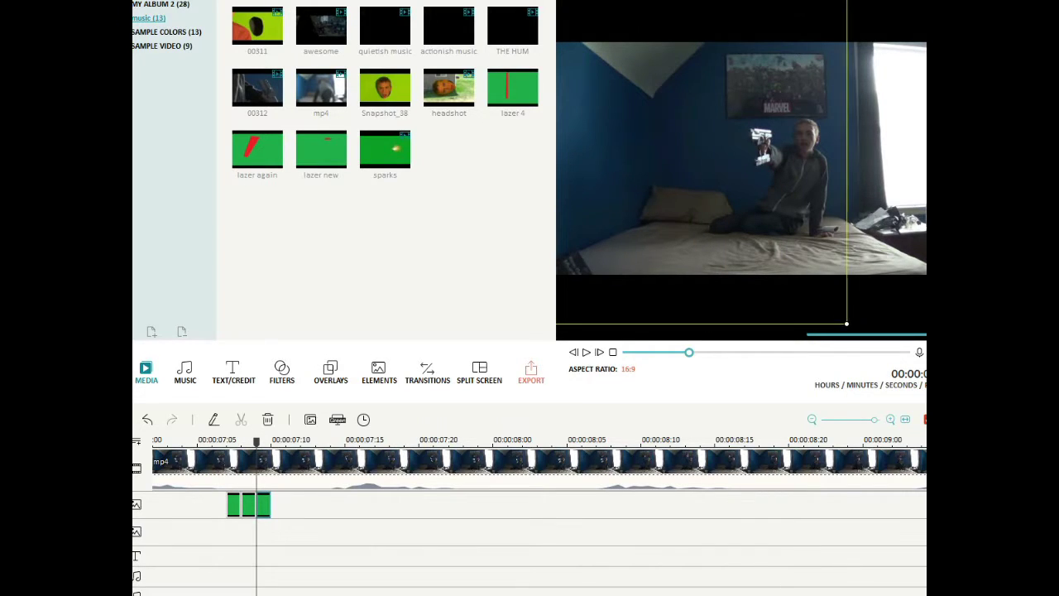
pyautogui.moveTo(673, 54); pyautogui.dragTo(591, 289)
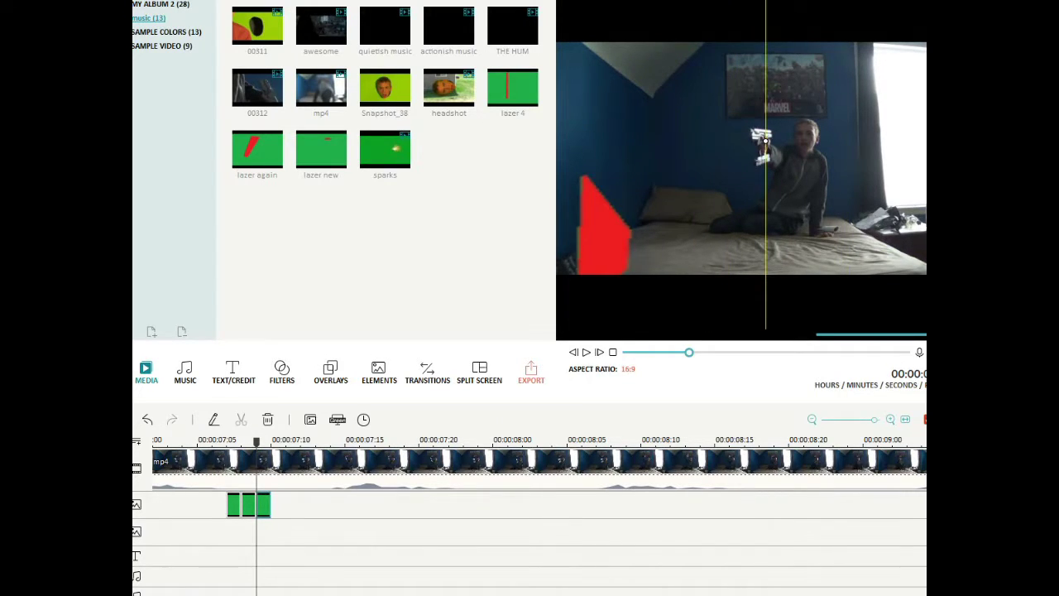
pyautogui.moveTo(765, 141); pyautogui.dragTo(794, 30)
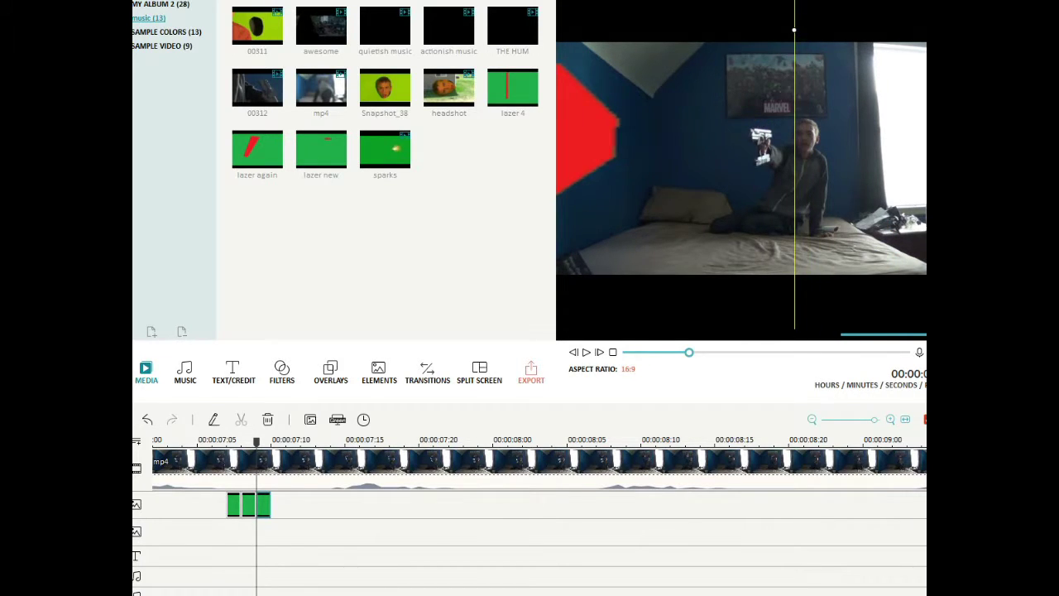
pyautogui.press('space')
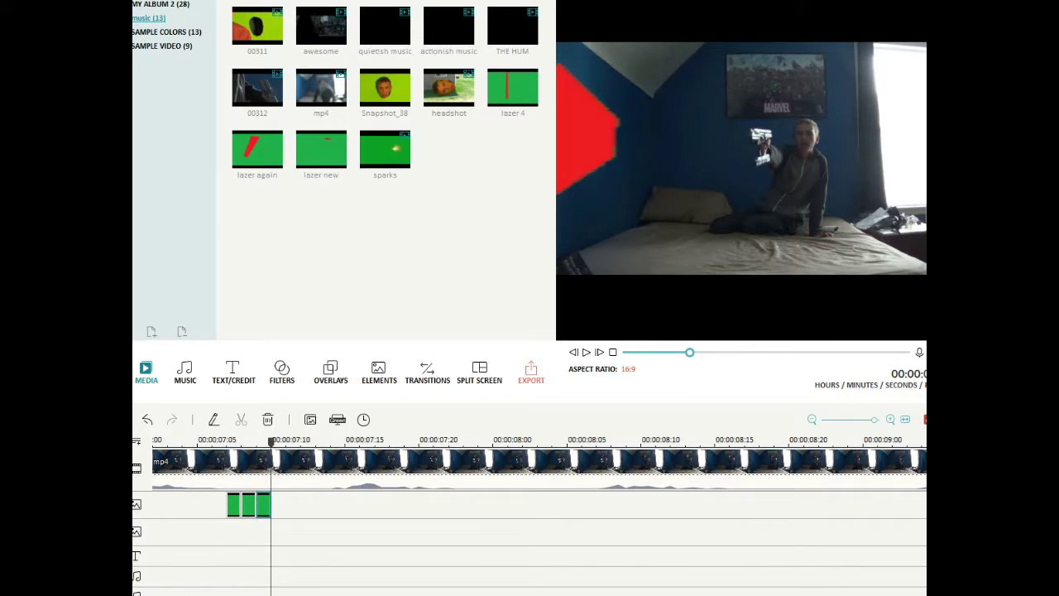
# Step: Split the main clip at about 00:00:07:20 and just past 00:00:11:00, and delete the section between the cuts
pyautogui.moveTo(730, 442); pyautogui.dragTo(418, 443)
pyautogui.click(420, 465)
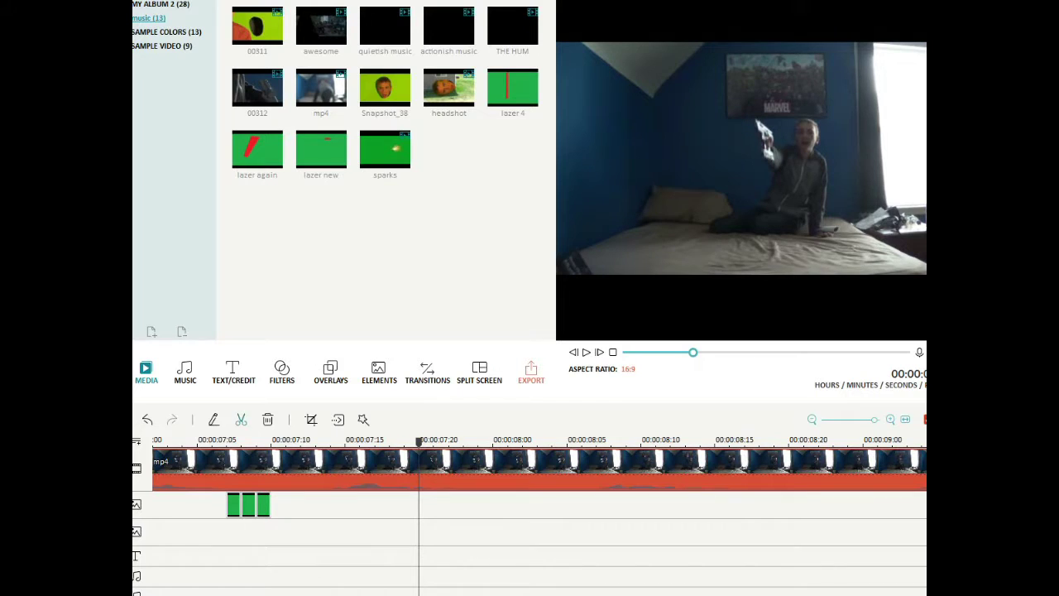
pyautogui.click(241, 419)
pyautogui.moveTo(874, 419); pyautogui.dragTo(867, 419)
pyautogui.moveTo(418, 442); pyautogui.dragTo(737, 442)
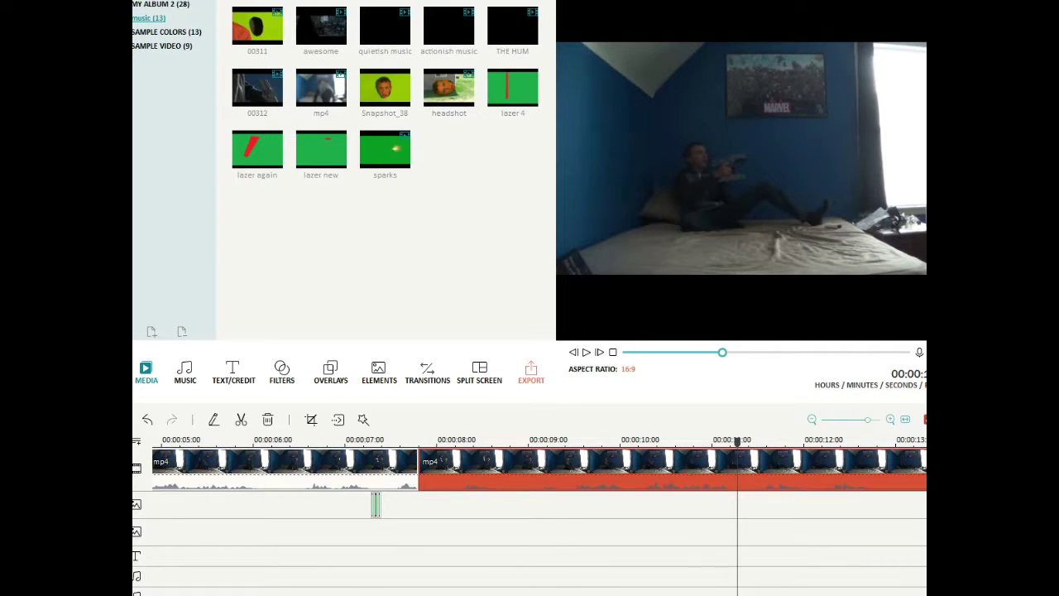
pyautogui.click(241, 420)
pyautogui.rightClick(550, 470)
pyautogui.click(596, 419)
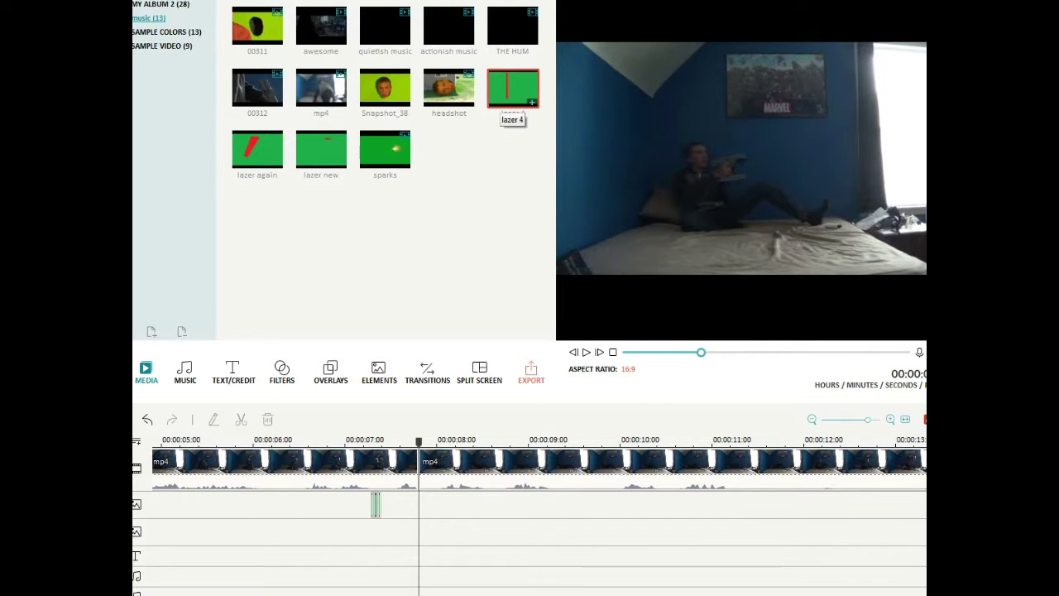
# Step: Place the lazer 4 image on the overlay track at the start of the main clip's second part
pyautogui.moveTo(502, 96); pyautogui.dragTo(459, 504)
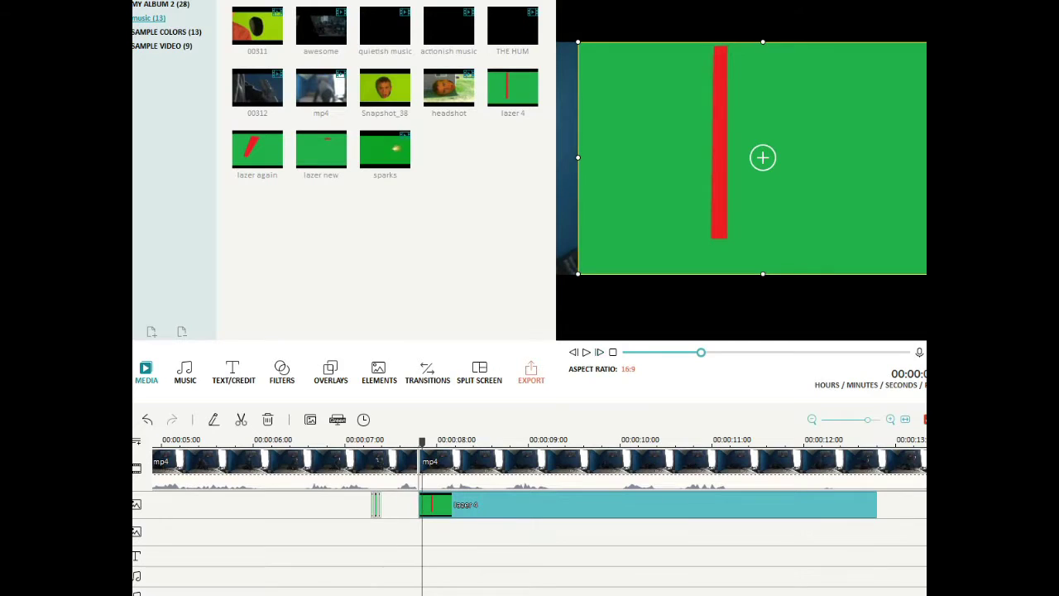
# Step: Cut the lazer 4 overlay down to its first frame by deleting the remainder of the clip
pyautogui.rightClick(454, 505)
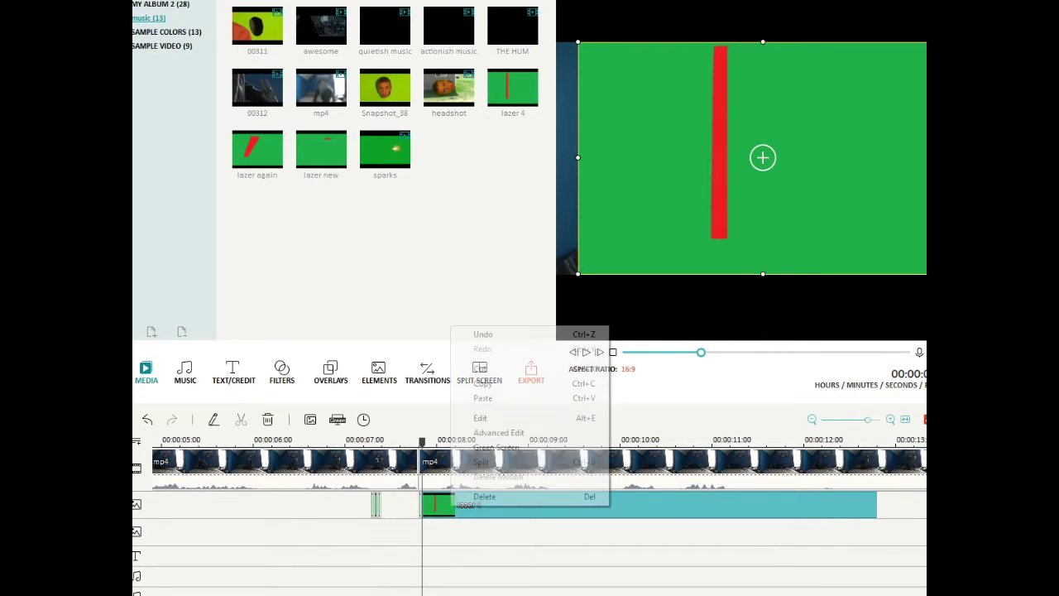
pyautogui.click(467, 494)
pyautogui.click(420, 504)
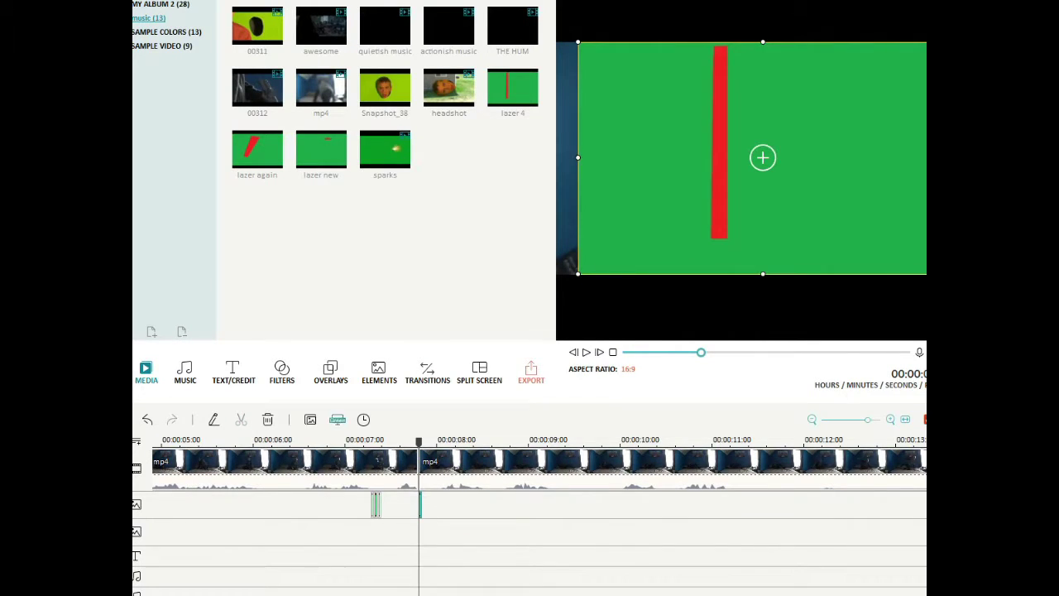
# Step: Apply a chroma key to the lazer 4 frame, making its green background transparent at intensity level 100
pyautogui.click(337, 419)
pyautogui.click(260, 154)
pyautogui.moveTo(316, 220); pyautogui.dragTo(419, 220)
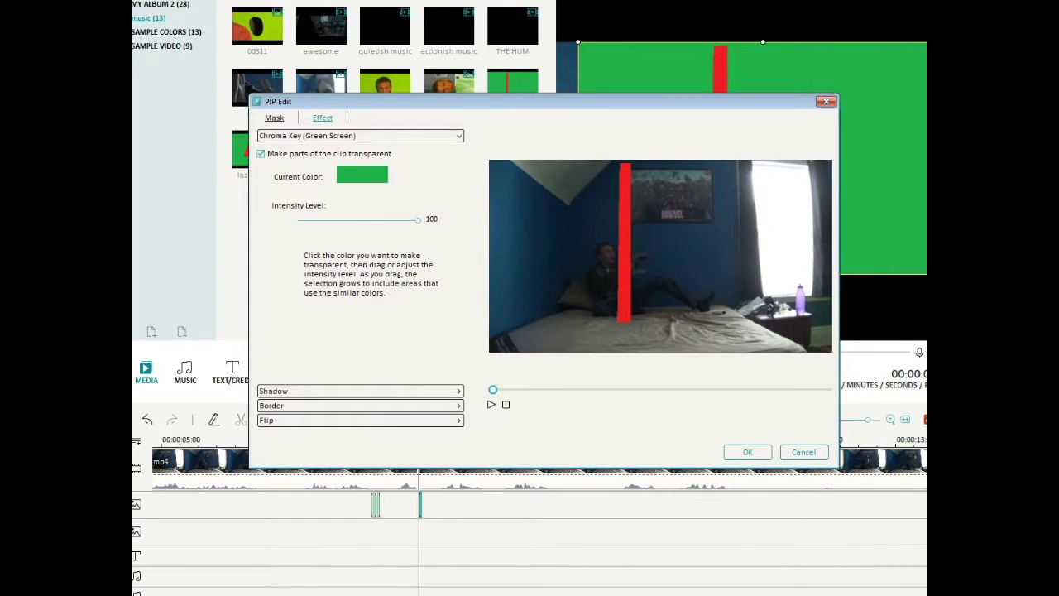
pyautogui.click(746, 452)
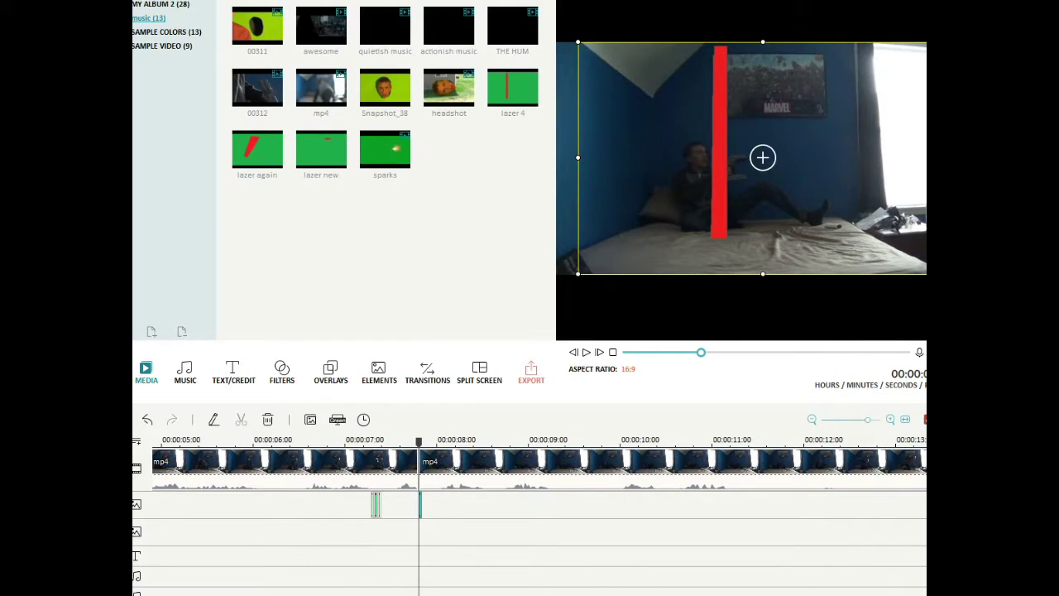
# Step: Shrink and rotate the laser to the gun's firing angle, then squeeze it into a short blast at the muzzle
pyautogui.moveTo(577, 42); pyautogui.dragTo(874, 154)
pyautogui.moveTo(875, 228); pyautogui.dragTo(829, 155)
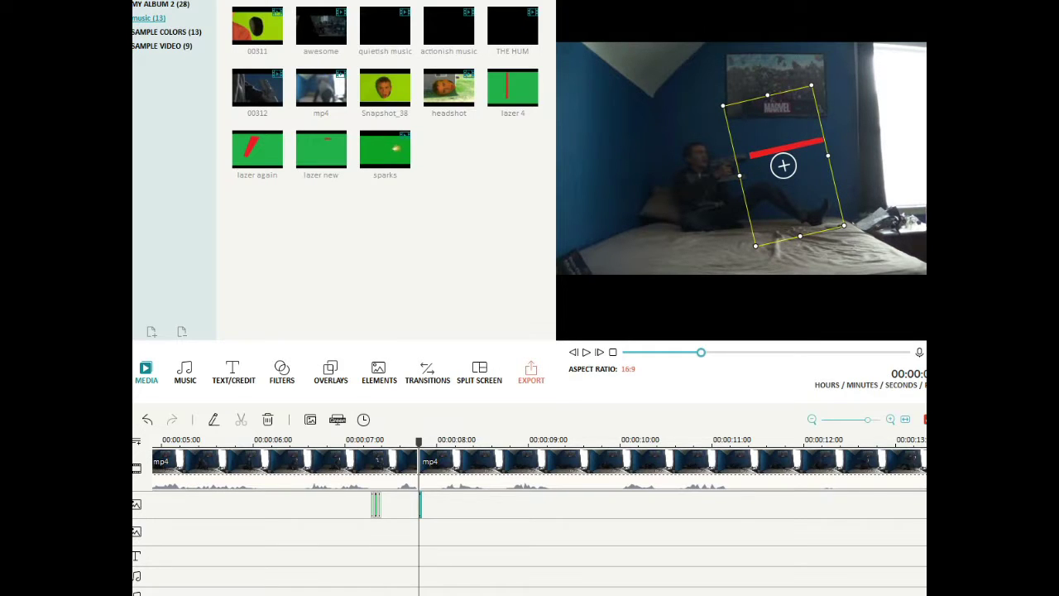
pyautogui.moveTo(827, 155); pyautogui.dragTo(753, 172)
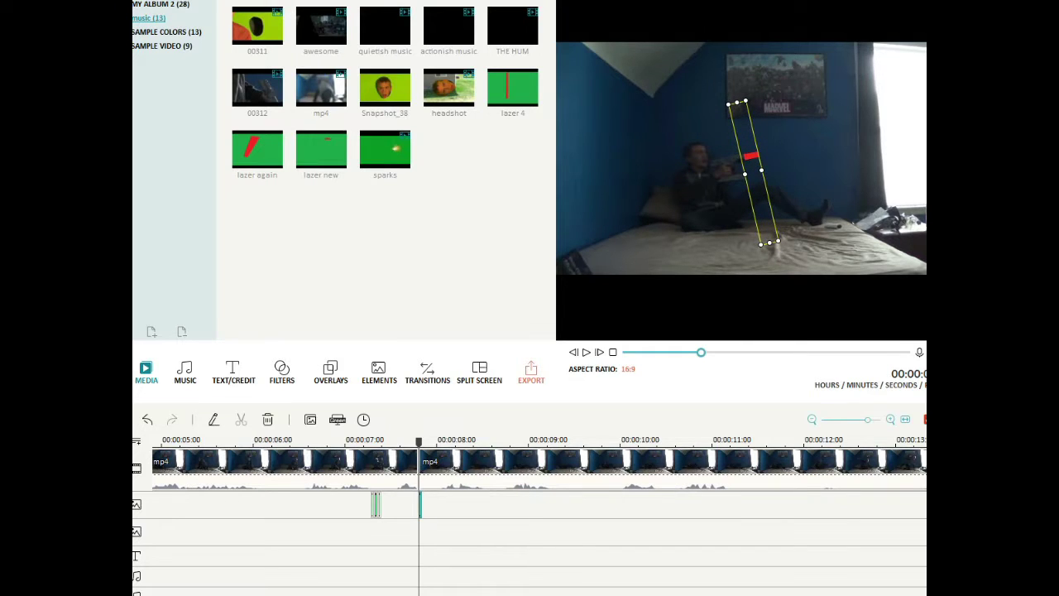
# Step: Paste a copy of the short blast frame directly after it, then lengthen its laser and move it away from the gun
pyautogui.click(890, 420)
pyautogui.click(890, 420)
pyautogui.click(890, 419)
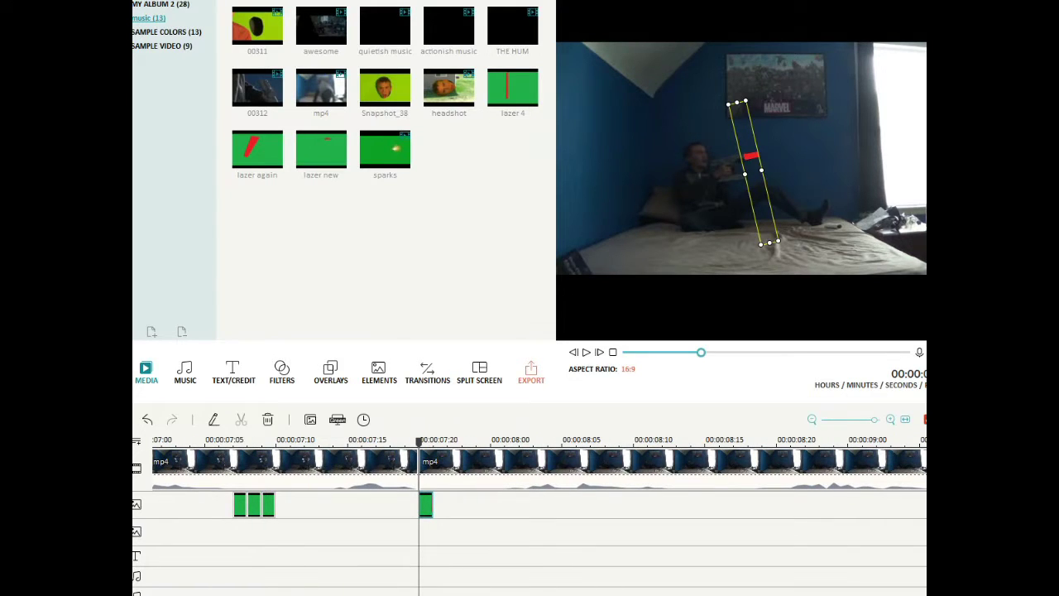
pyautogui.rightClick(424, 504)
pyautogui.click(464, 378)
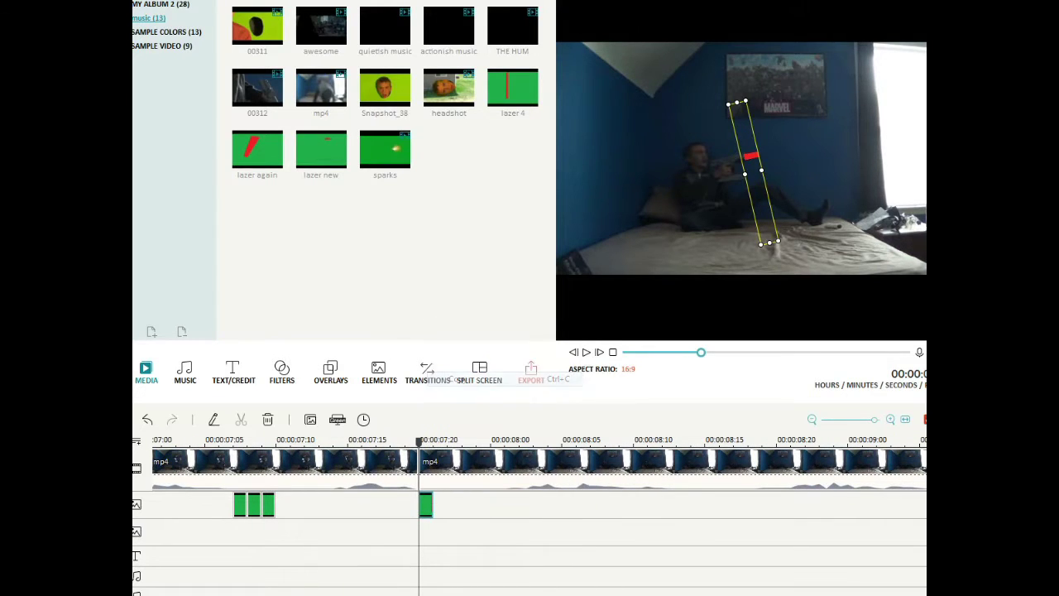
pyautogui.press('Right')
pyautogui.rightClick(459, 506)
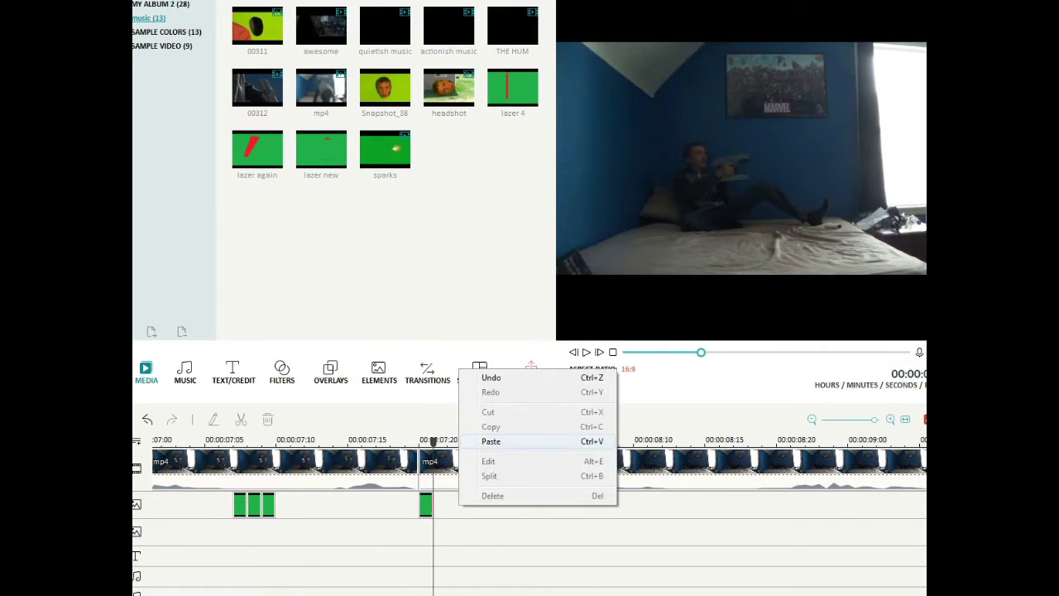
pyautogui.click(493, 441)
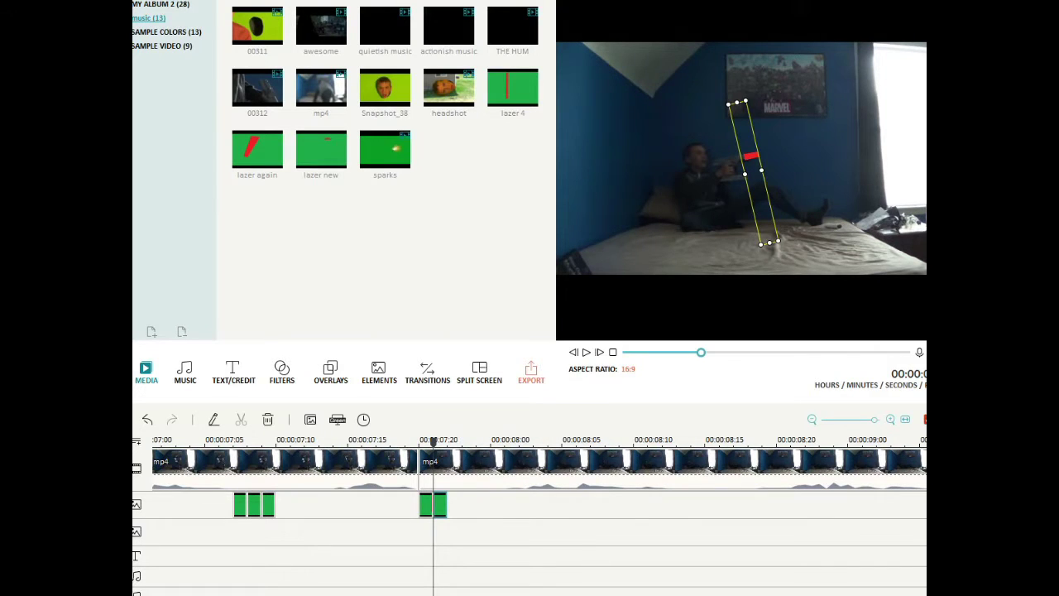
pyautogui.moveTo(762, 169); pyautogui.dragTo(802, 160)
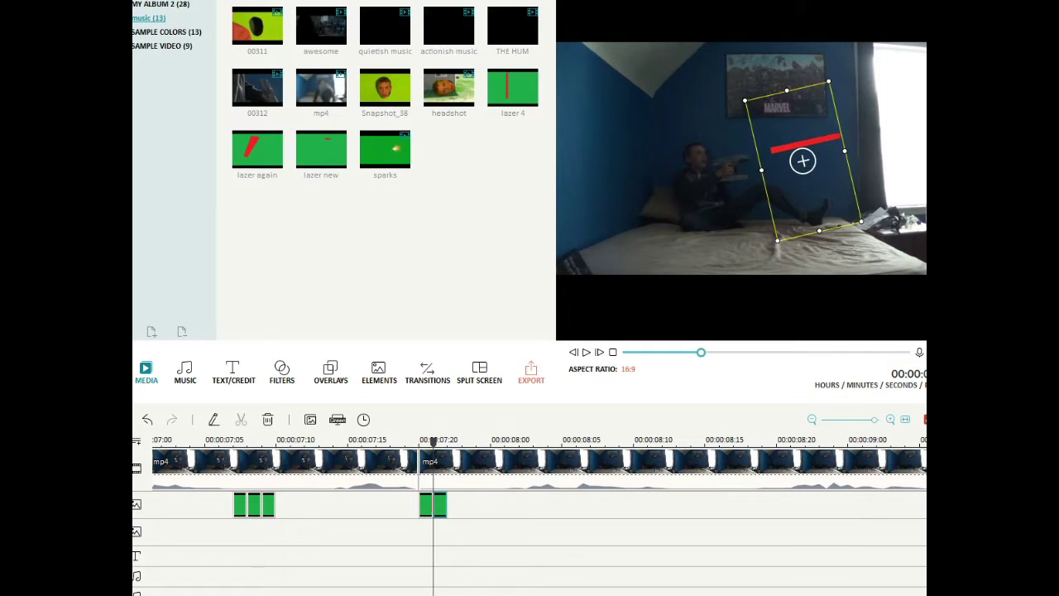
# Step: Paste a copy of the second blast frame directly after it, tilt it slightly and move its laser to the window's edge
pyautogui.rightClick(441, 502)
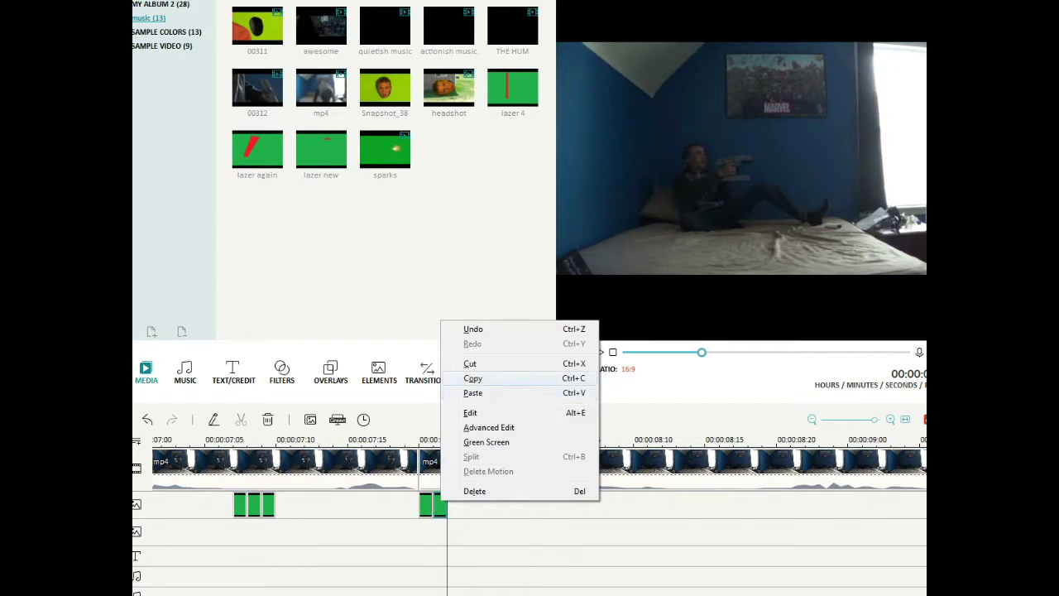
pyautogui.click(472, 378)
pyautogui.rightClick(484, 502)
pyautogui.click(511, 436)
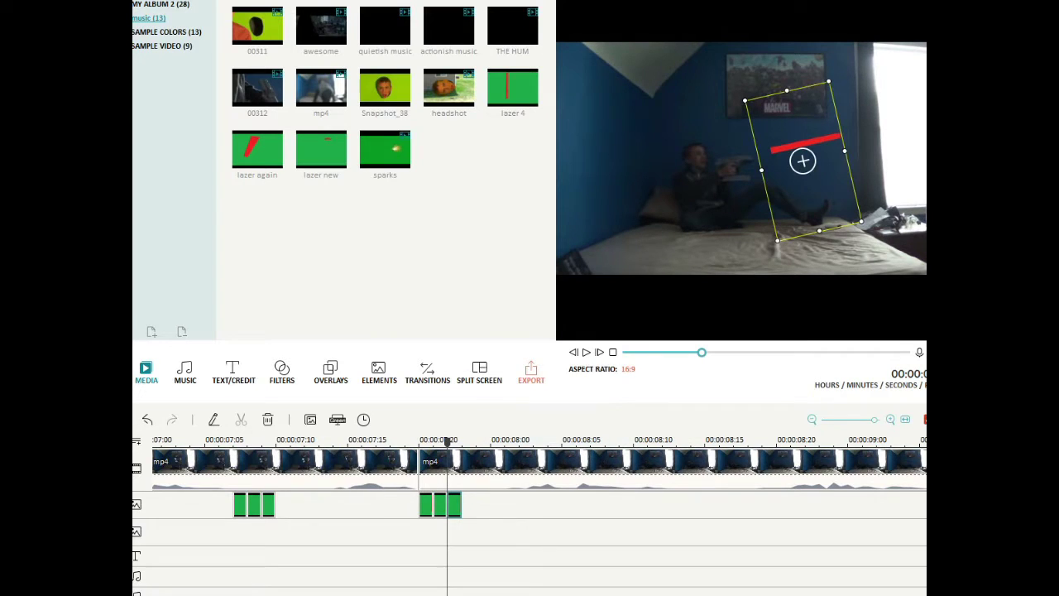
pyautogui.moveTo(802, 160); pyautogui.dragTo(830, 162)
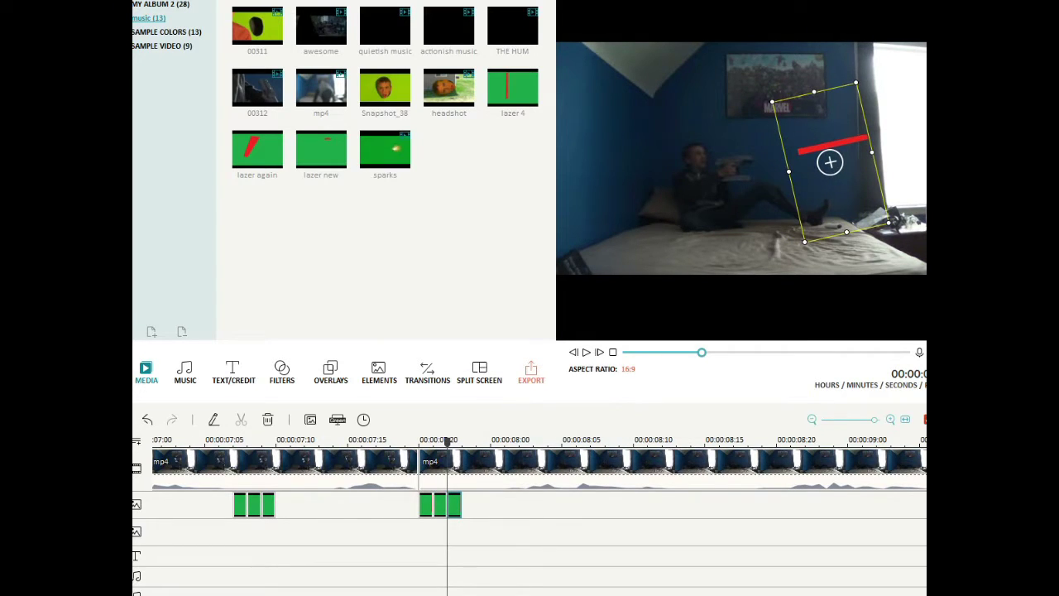
pyautogui.moveTo(856, 82); pyautogui.dragTo(858, 84)
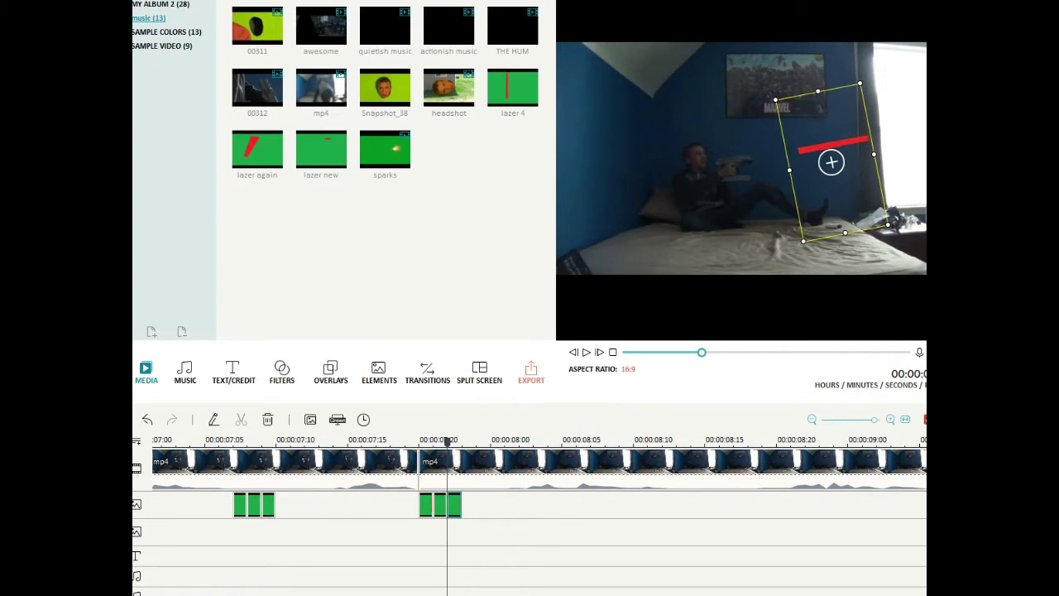
pyautogui.moveTo(830, 162); pyautogui.dragTo(853, 156)
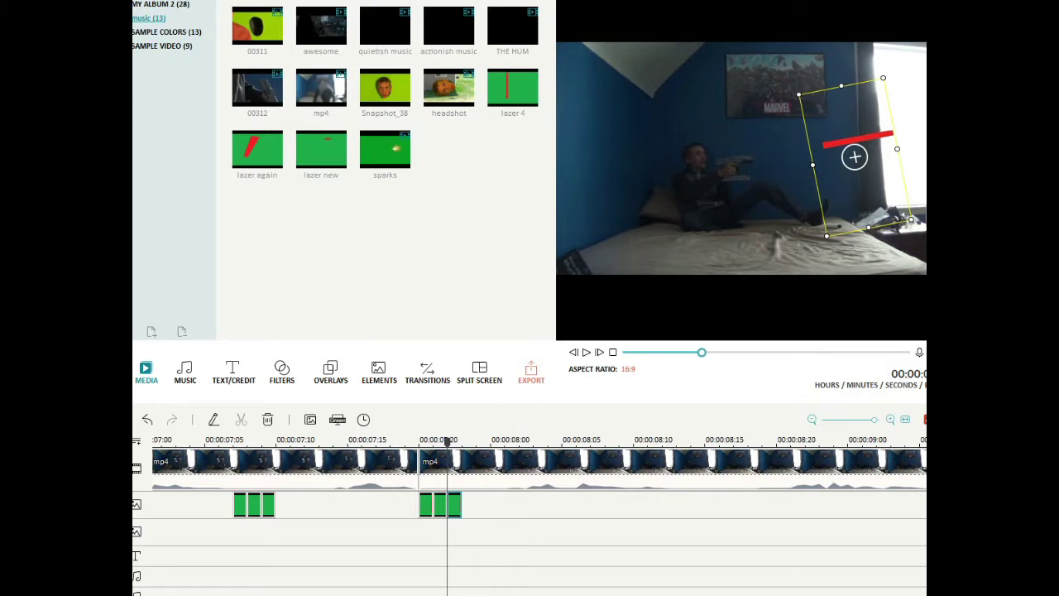
# Step: Paste a copy of the third blast frame directly after it and move its laser across the window, running out of the picture
pyautogui.rightClick(455, 501)
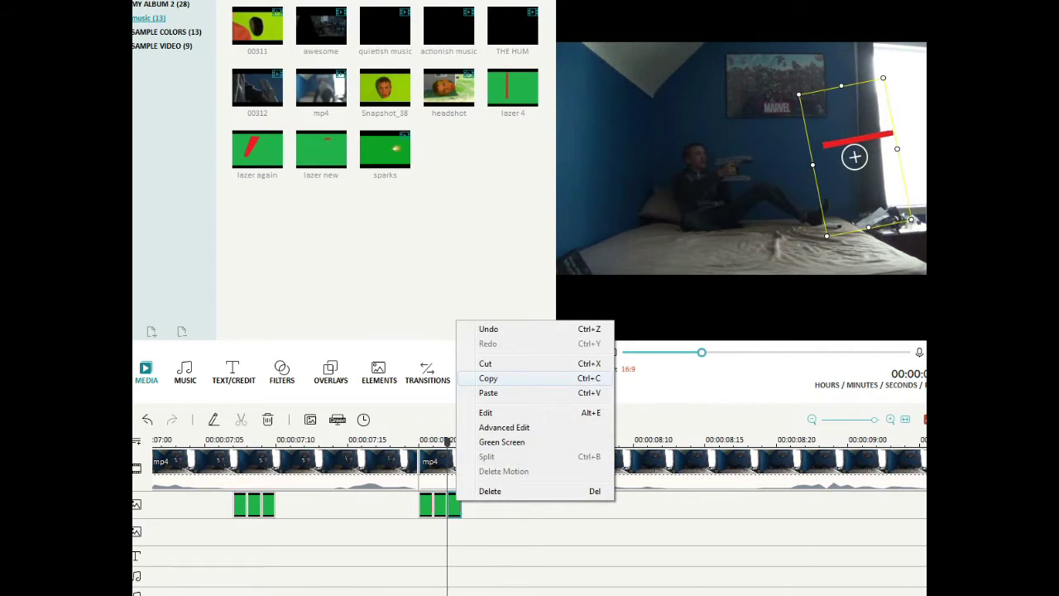
pyautogui.click(508, 378)
pyautogui.press('Right')
pyautogui.rightClick(484, 509)
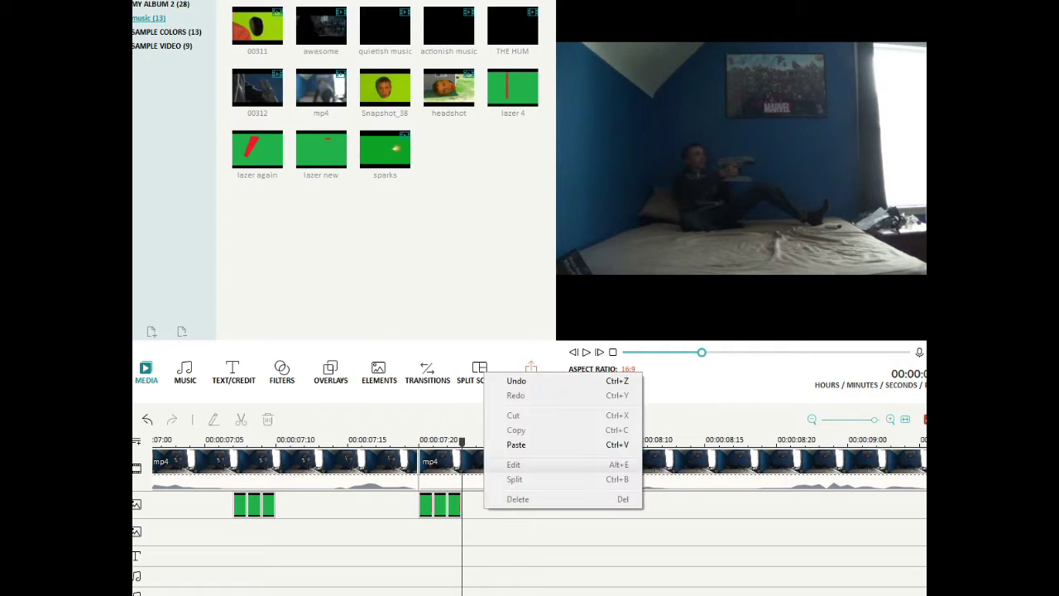
pyautogui.click(521, 444)
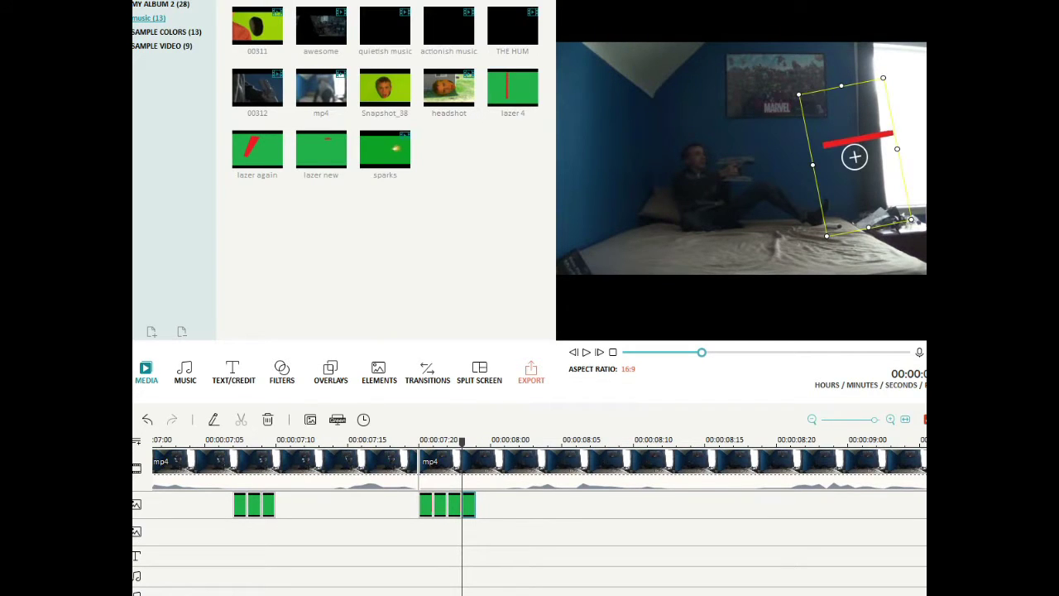
pyautogui.moveTo(854, 156); pyautogui.dragTo(910, 149)
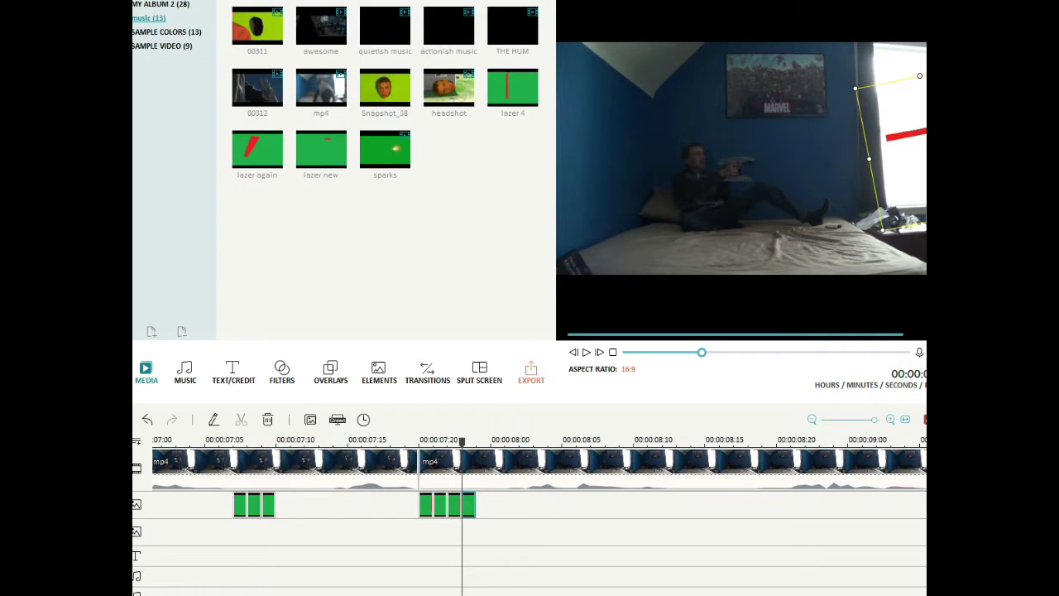
# Step: Play on to the moment of the next shot and split the main clip there, at about 00:00:09:05
pyautogui.press('space')
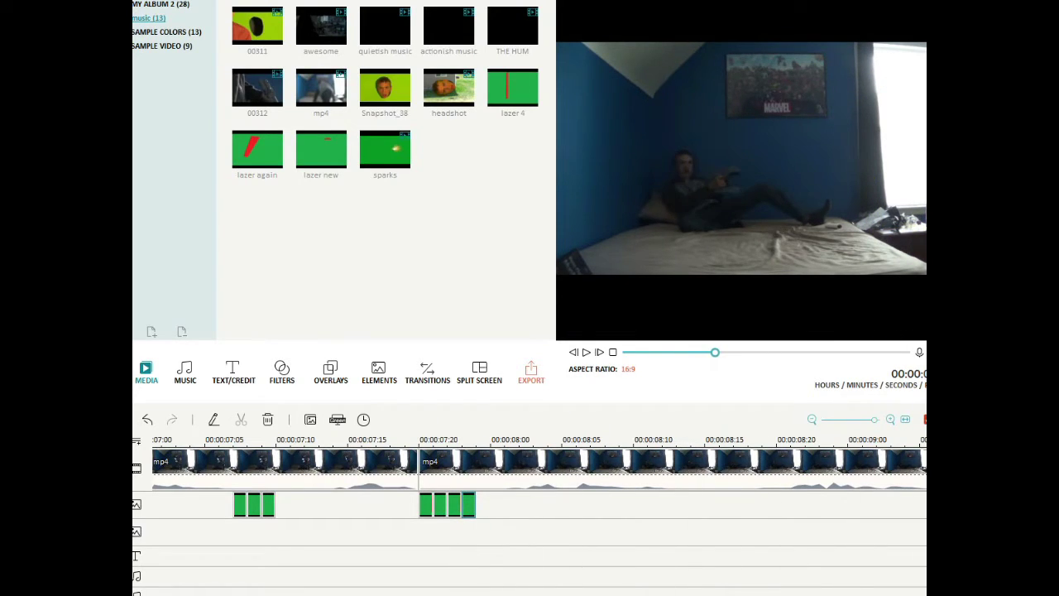
pyautogui.click(579, 465)
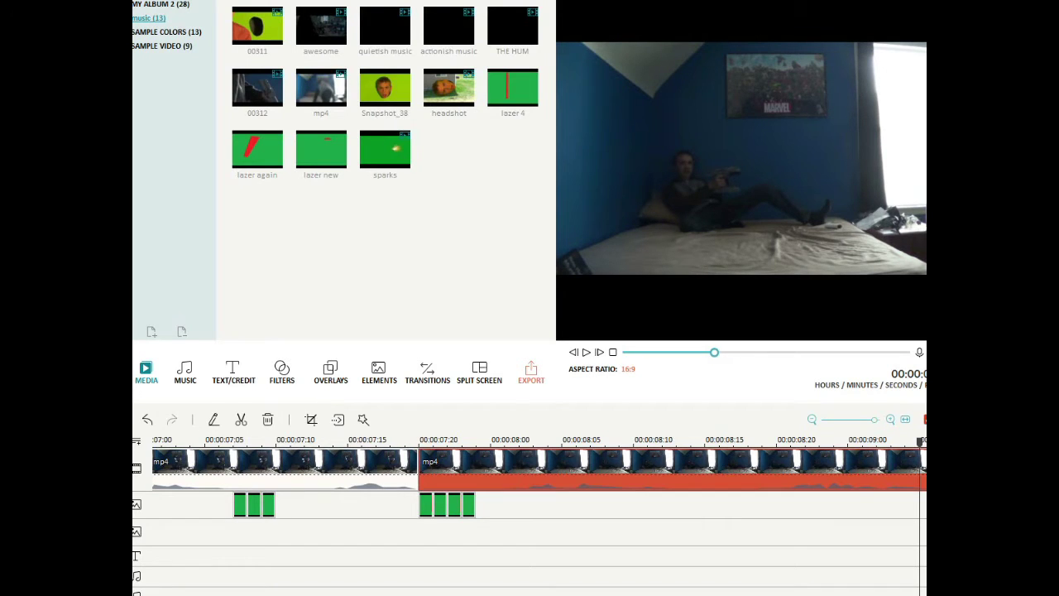
pyautogui.click(241, 419)
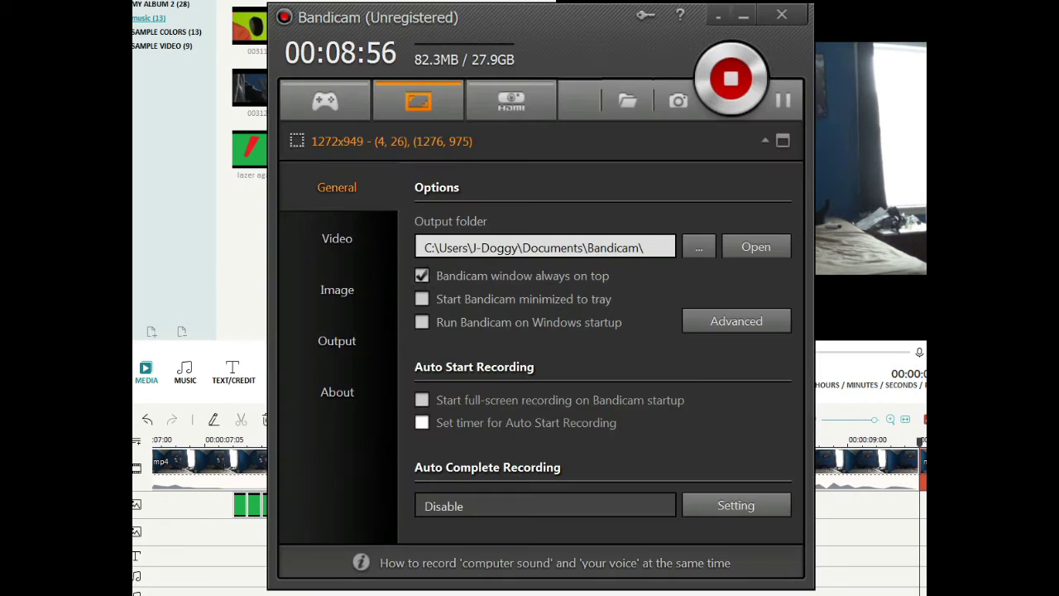
pyautogui.click(733, 77)
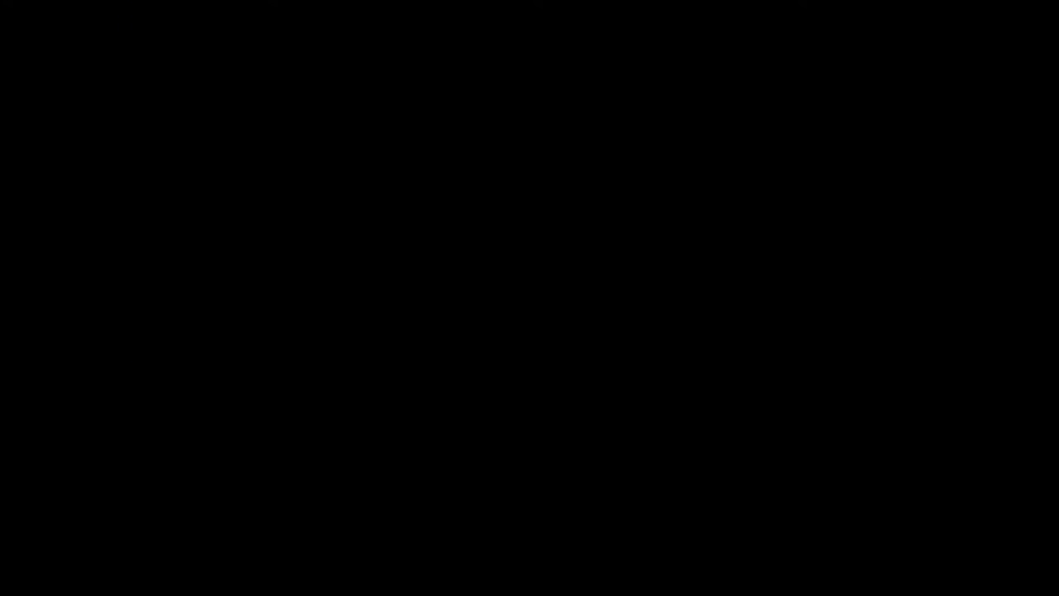